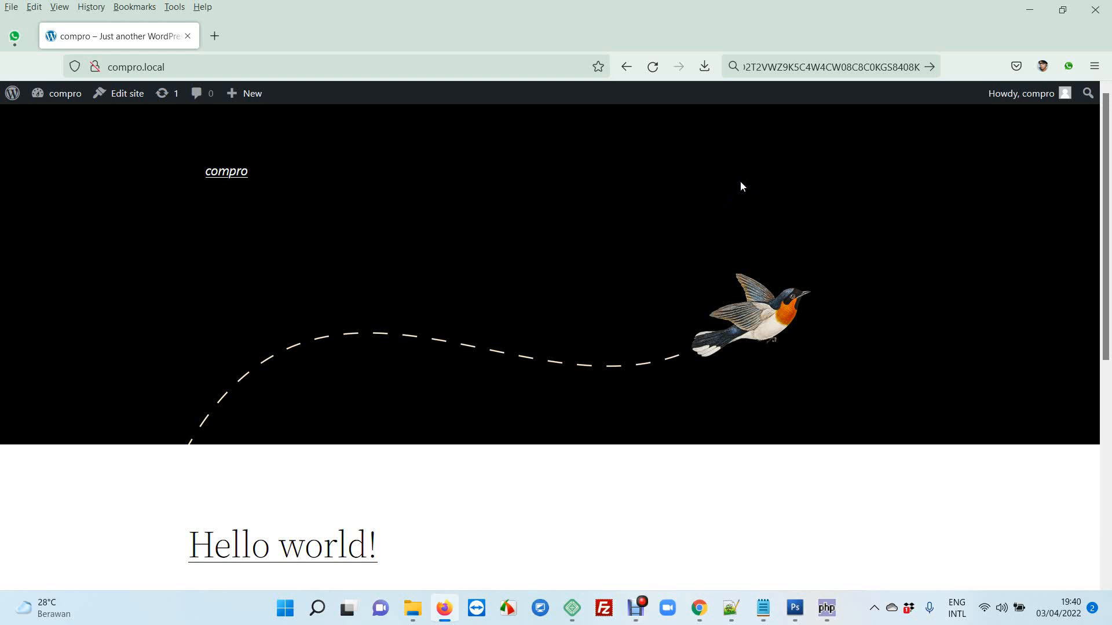
Open the admin dashboard of the compro site
{"action": "left_click", "coordinate": [746, 177]}
{"action": "left_click", "coordinate": [719, 217]}
{"action": "mouse_move", "coordinate": [64, 99]}
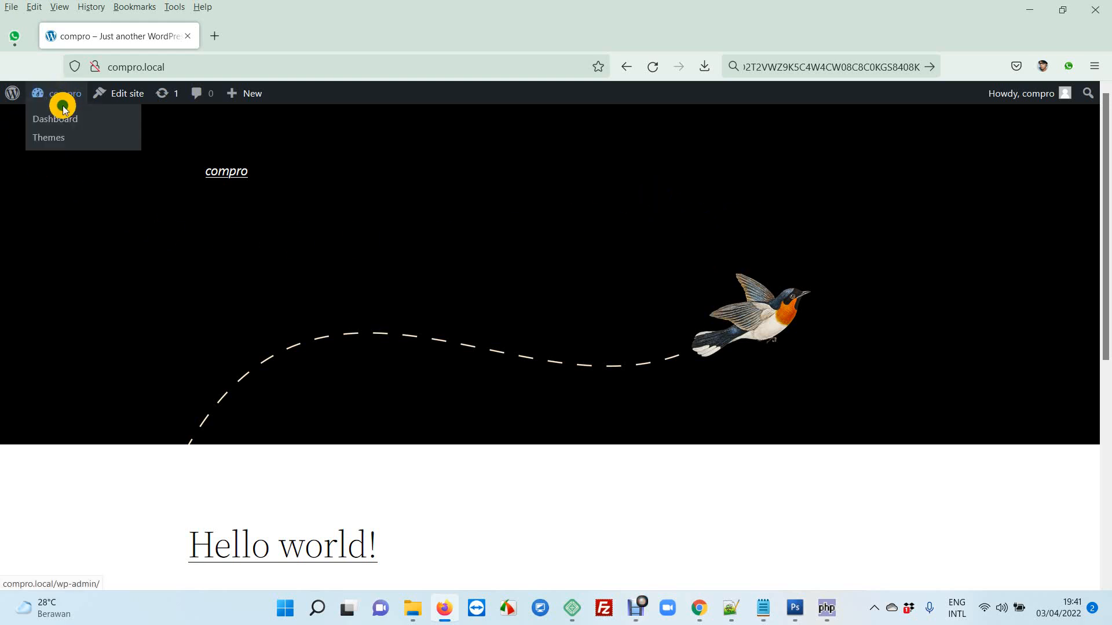
{"action": "left_click", "coordinate": [64, 119]}
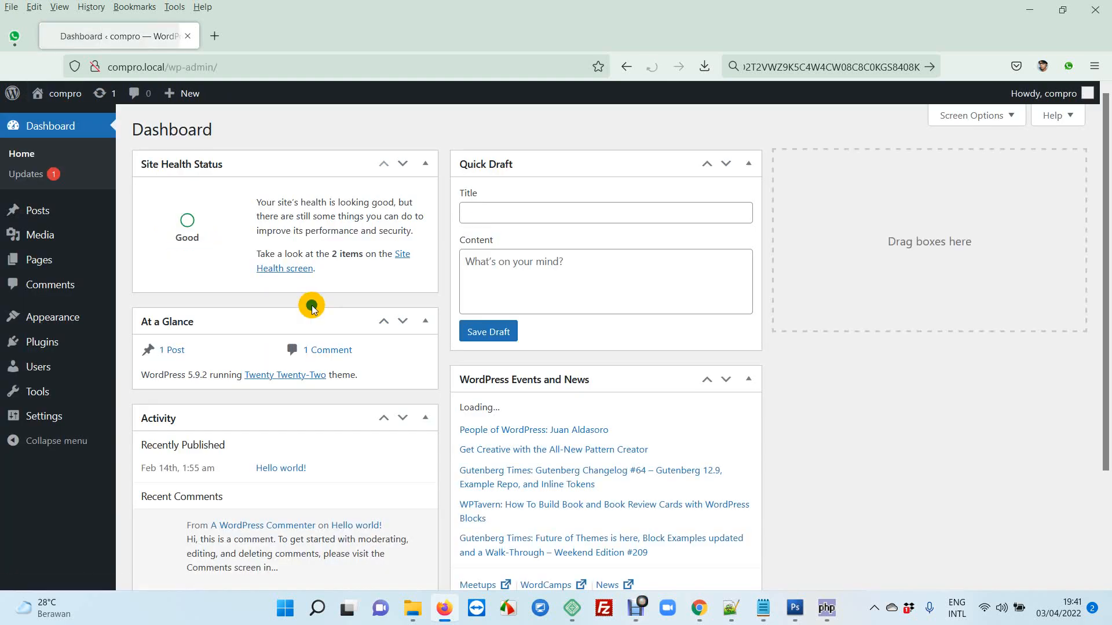
Set the site language to Bahasa Indonesia in the general settings and save the changes
{"action": "mouse_move", "coordinate": [125, 407]}
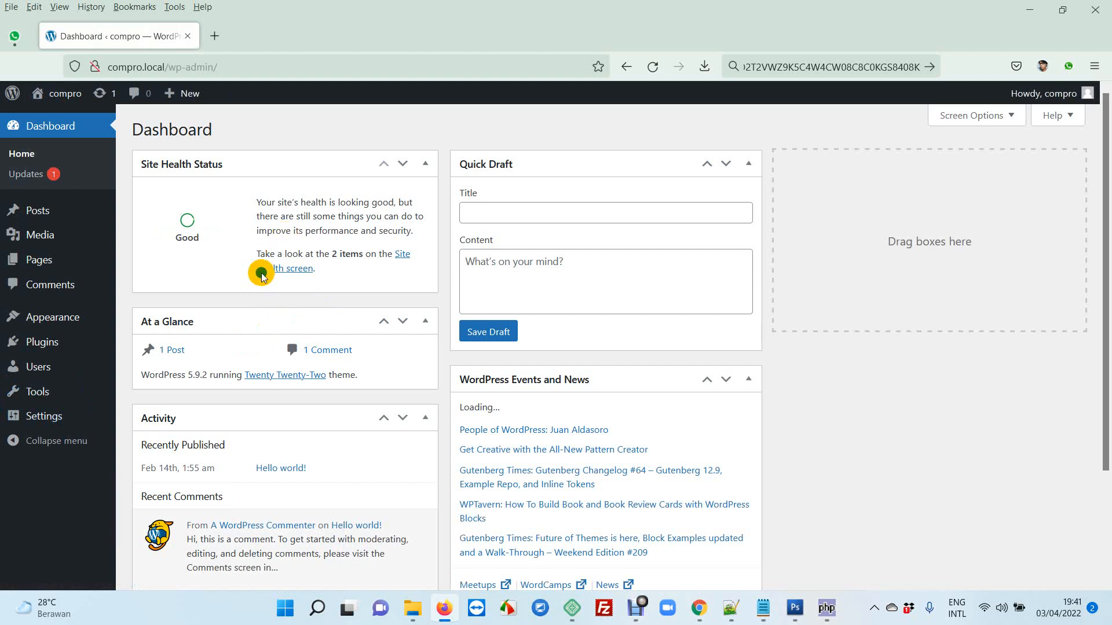
{"action": "mouse_move", "coordinate": [37, 425]}
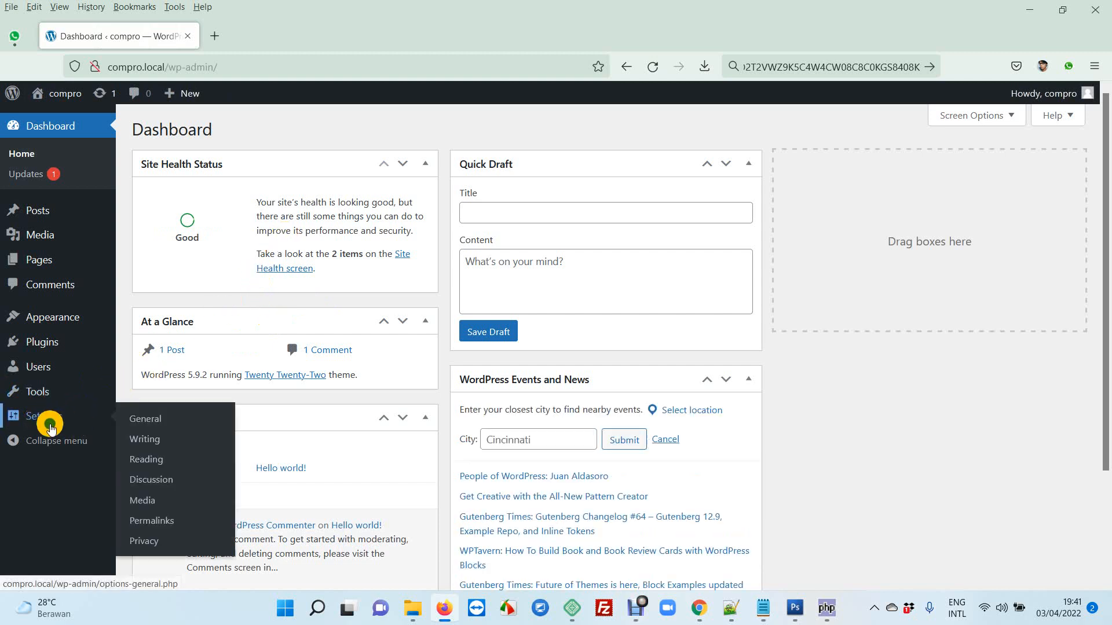
{"action": "left_click", "coordinate": [143, 423]}
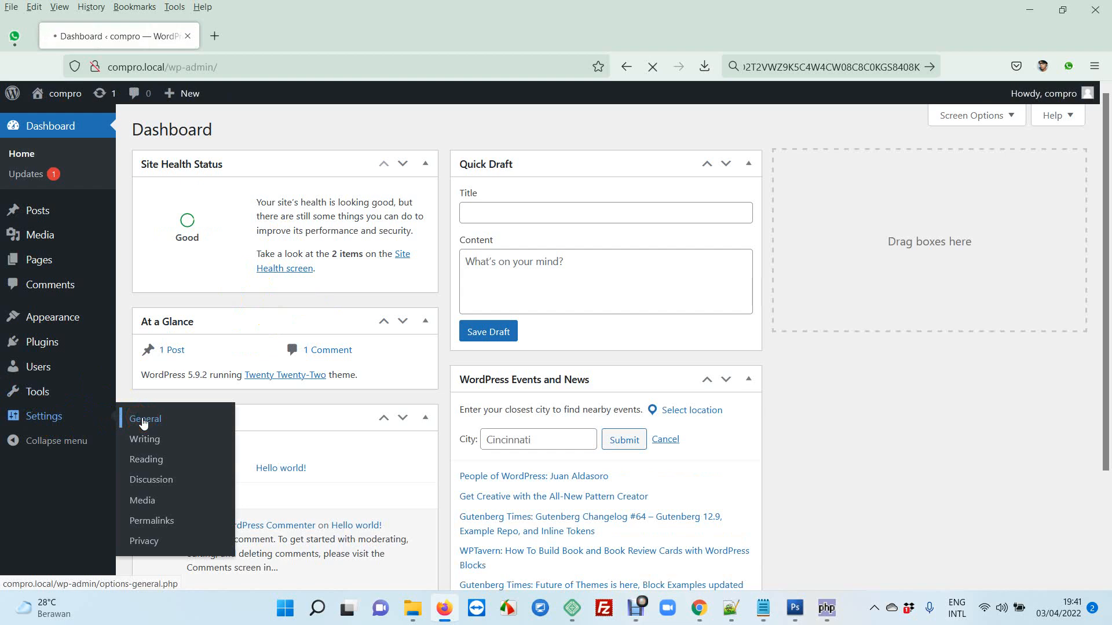
{"action": "scroll", "coordinate": [556, 243], "scroll_direction": "down", "scroll_amount": 5}
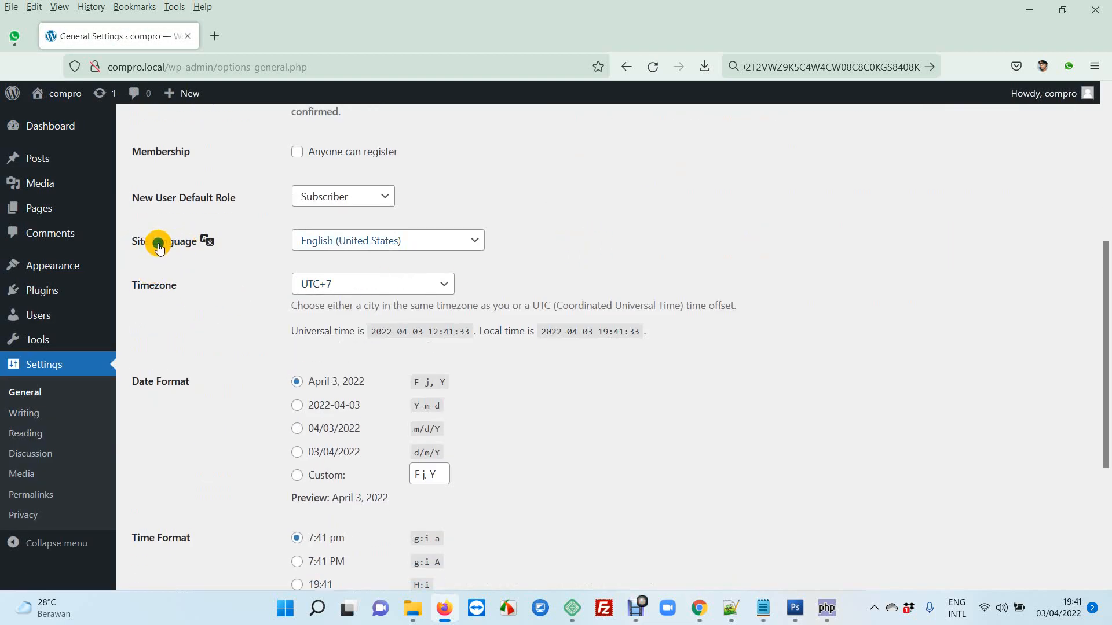
{"action": "left_click", "coordinate": [352, 250]}
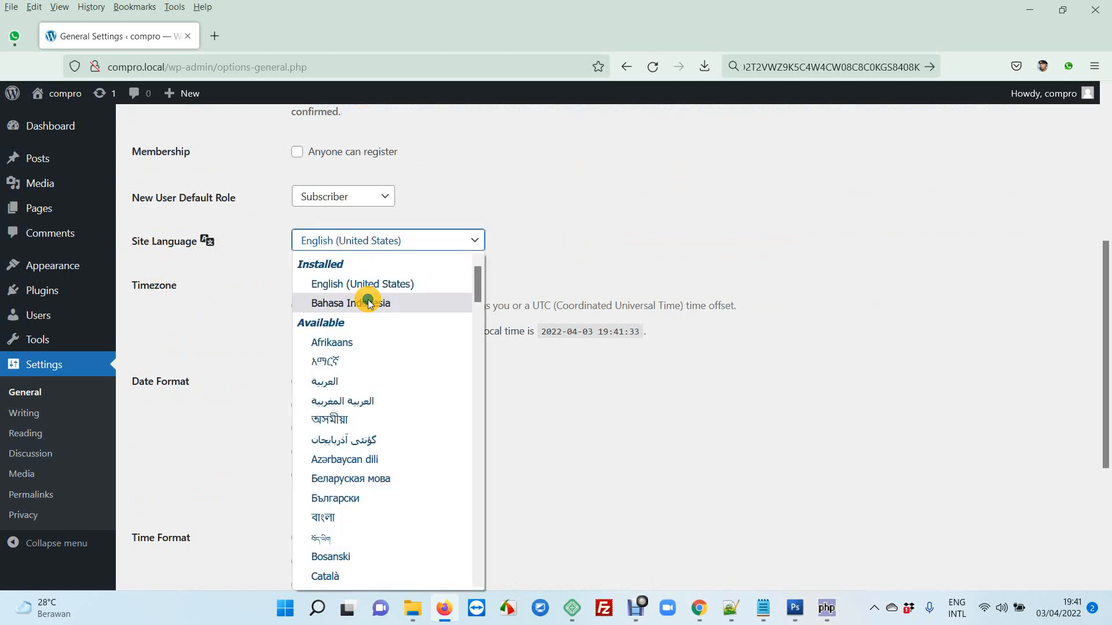
{"action": "left_click", "coordinate": [367, 300]}
{"action": "scroll", "coordinate": [552, 200], "scroll_direction": "down", "scroll_amount": 4}
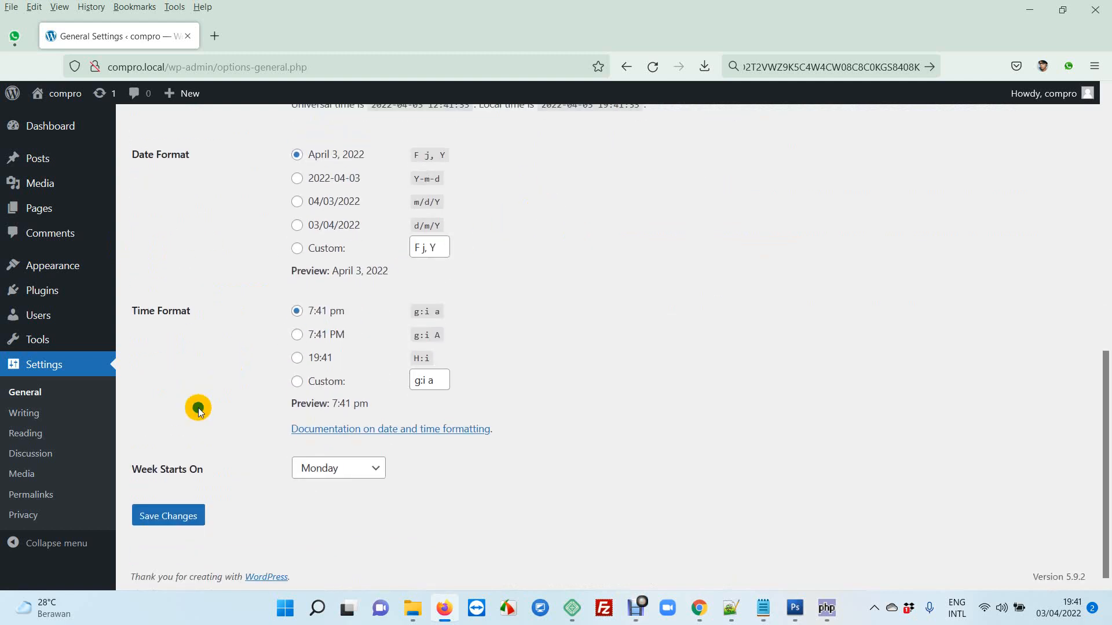
{"action": "left_click", "coordinate": [175, 522]}
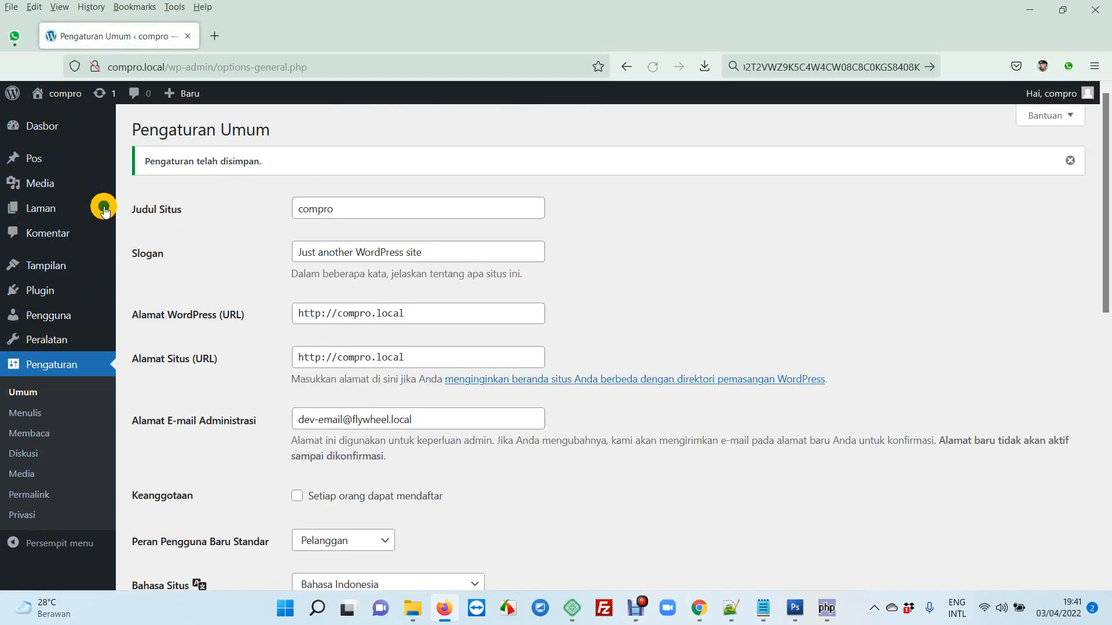
Open the form for uploading a new theme as a .zip file
{"action": "mouse_move", "coordinate": [201, 98]}
{"action": "mouse_move", "coordinate": [58, 272]}
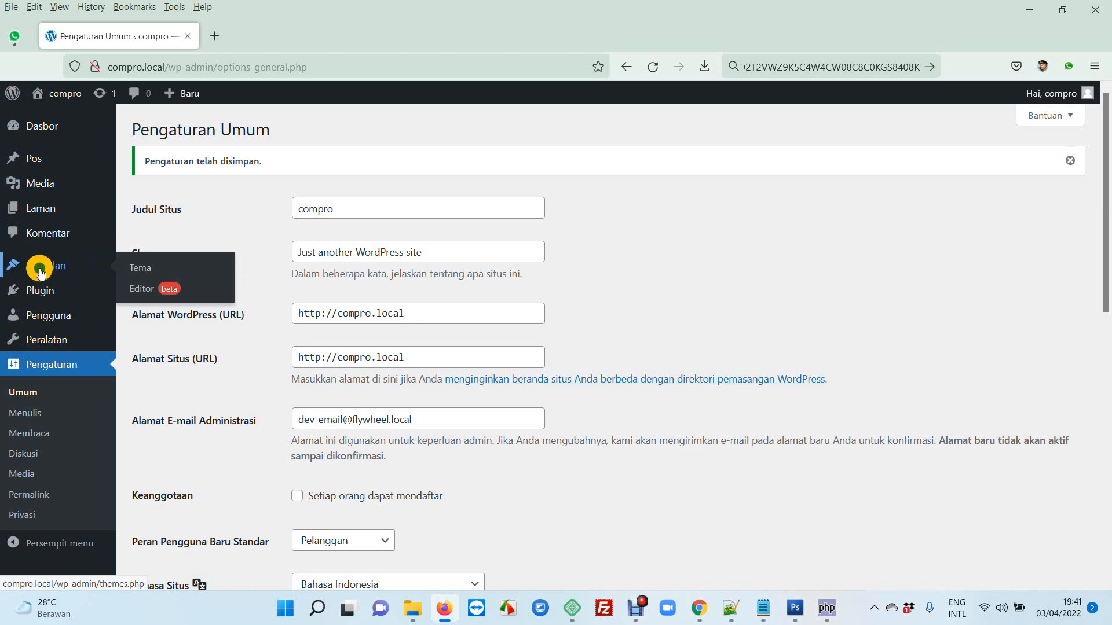
{"action": "left_click", "coordinate": [141, 270]}
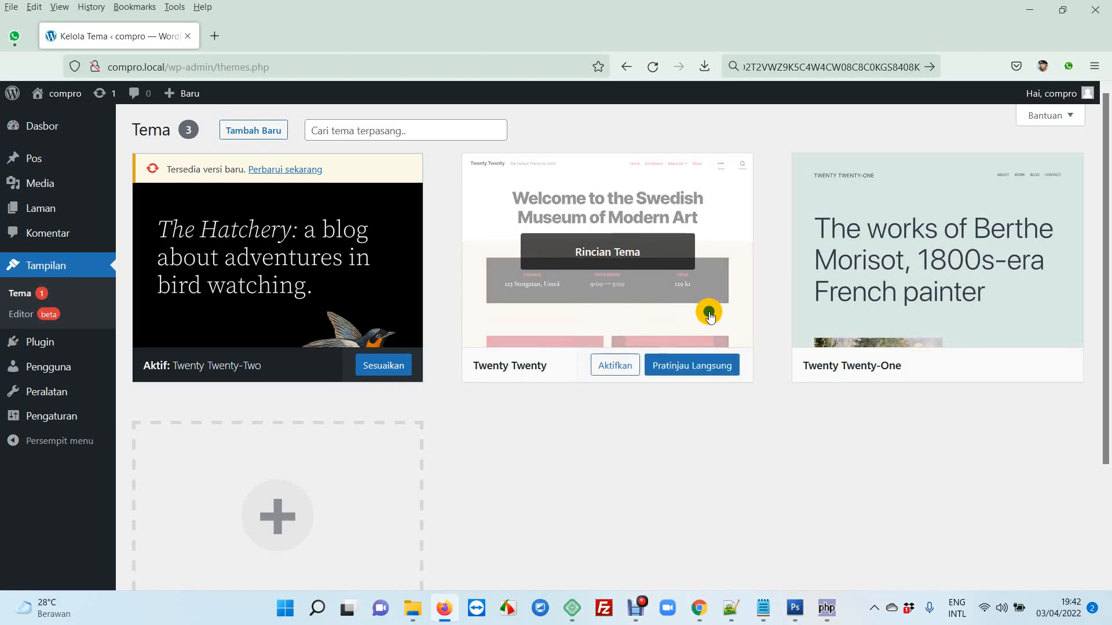
{"action": "left_click", "coordinate": [250, 130]}
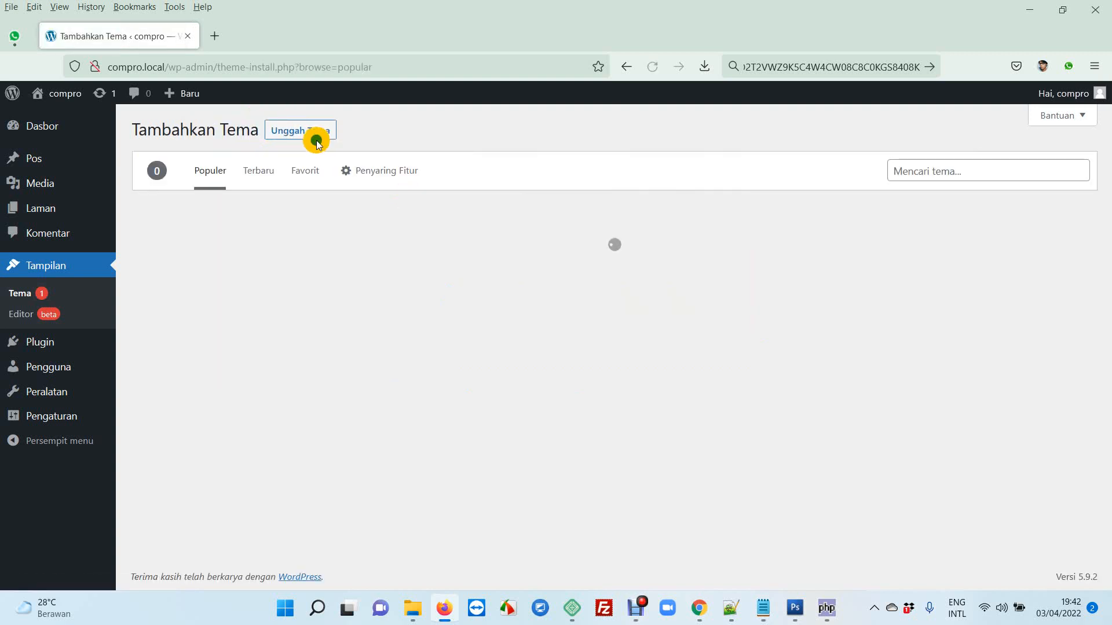
{"action": "left_click", "coordinate": [310, 131]}
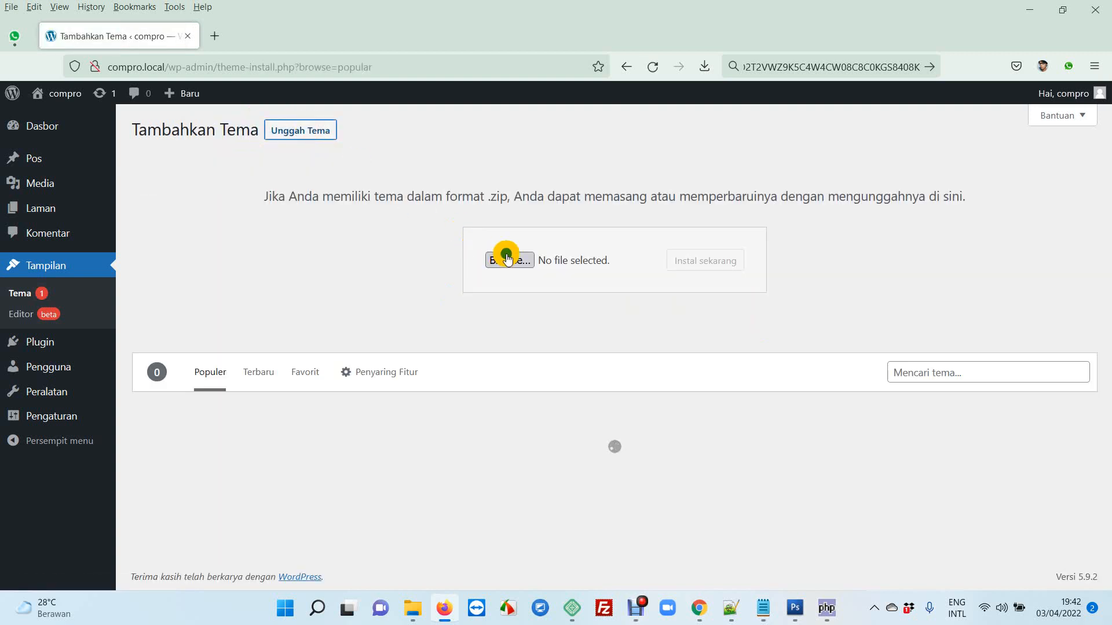
Choose compro-v2.3.1.zip from the Desktop folder IMPORTANT > Latest Theme > Compro as the theme file
{"action": "left_click", "coordinate": [512, 261]}
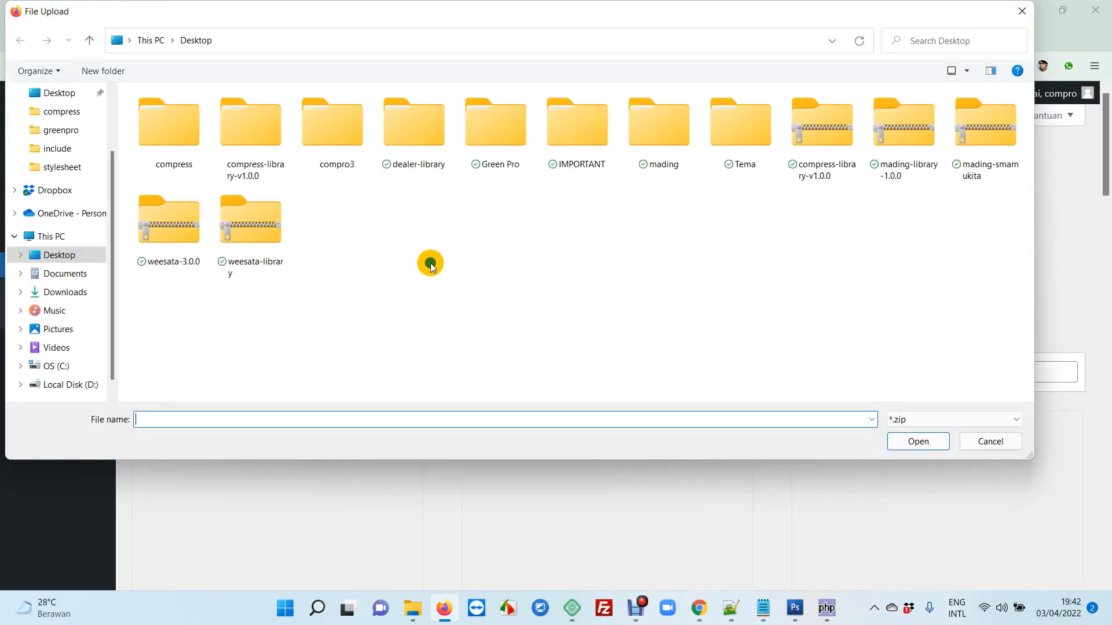
{"action": "double_click", "coordinate": [585, 139]}
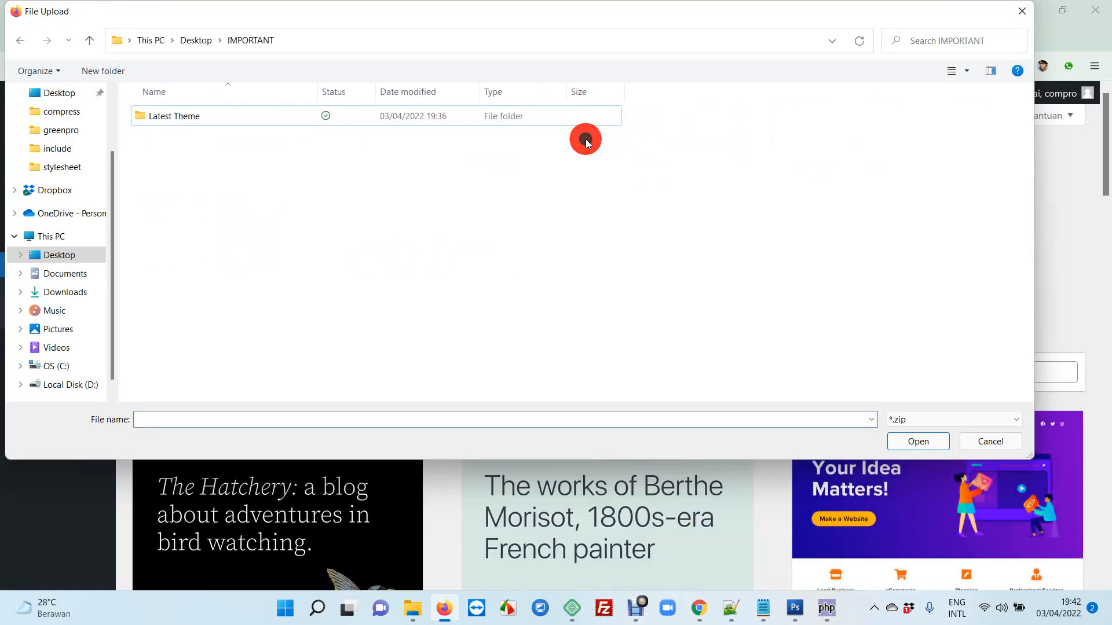
{"action": "double_click", "coordinate": [211, 115]}
{"action": "double_click", "coordinate": [210, 114]}
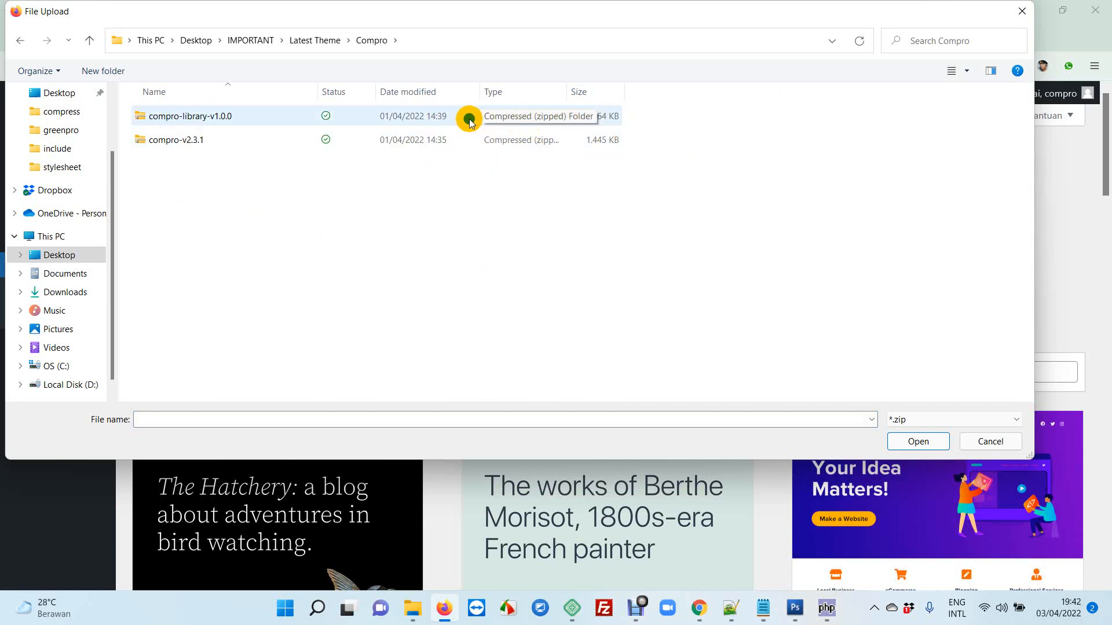
{"action": "left_click", "coordinate": [519, 143]}
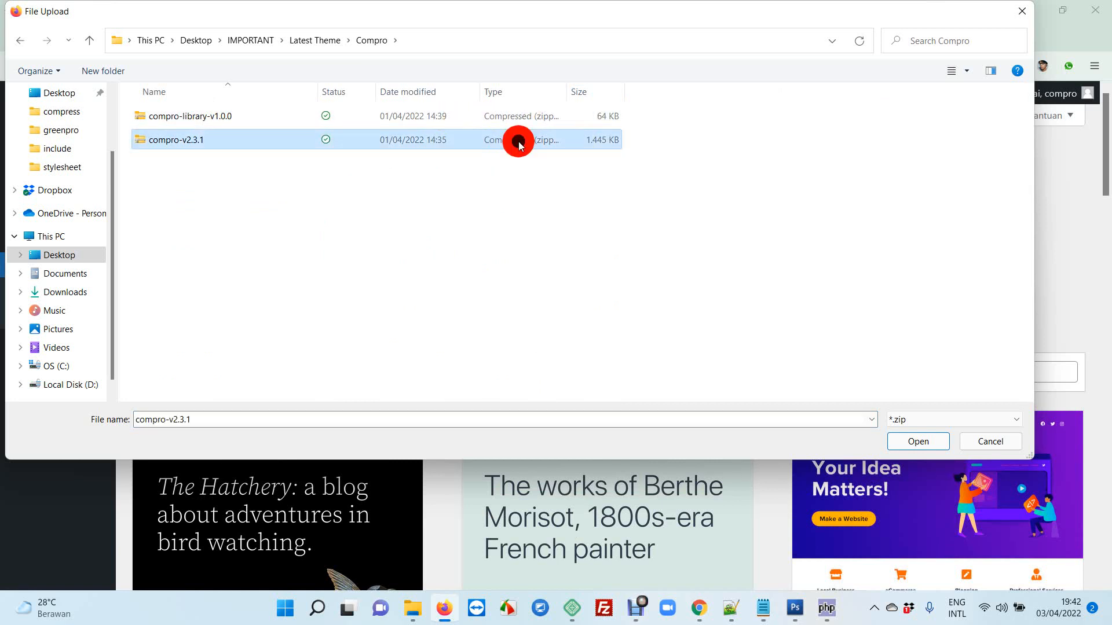
{"action": "left_click", "coordinate": [906, 441]}
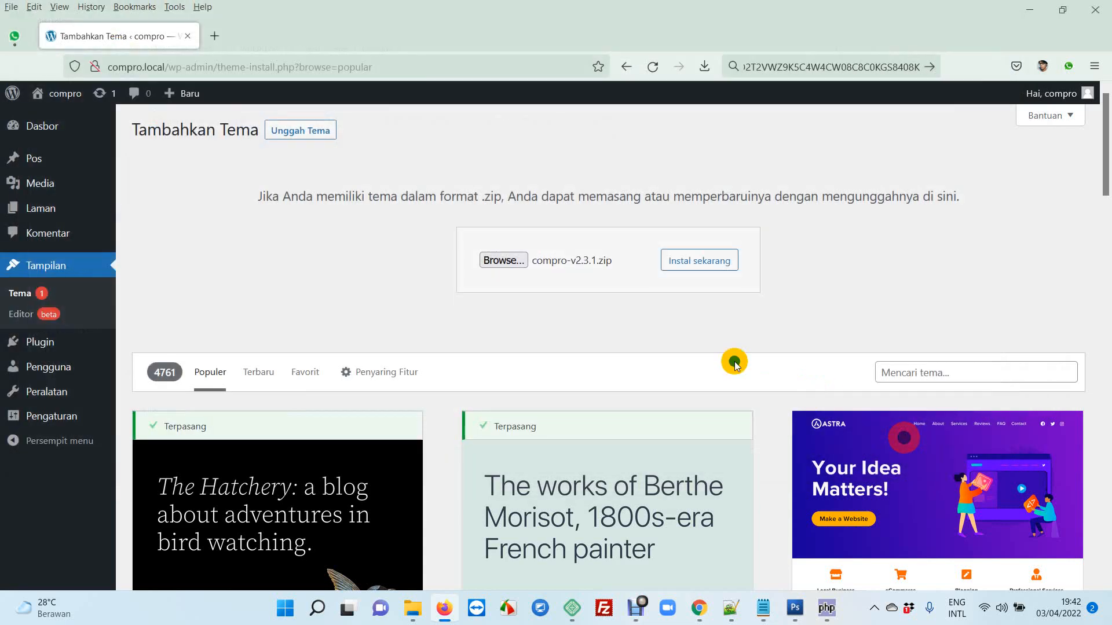
Install the chosen Compro theme package and activate the theme
{"action": "left_click", "coordinate": [703, 265]}
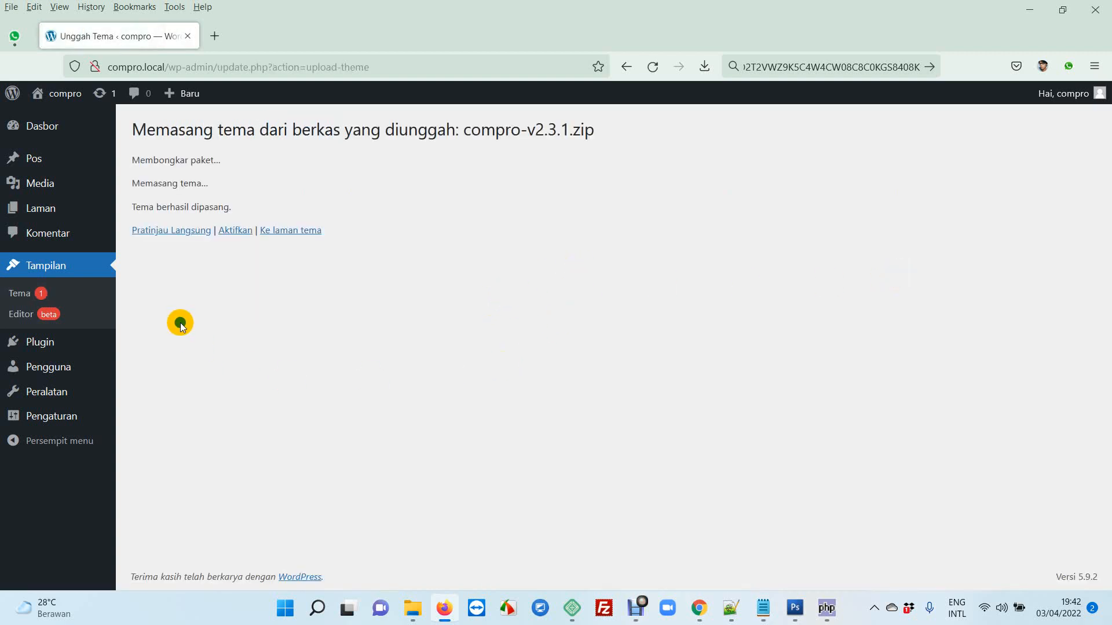
{"action": "left_click", "coordinate": [235, 233]}
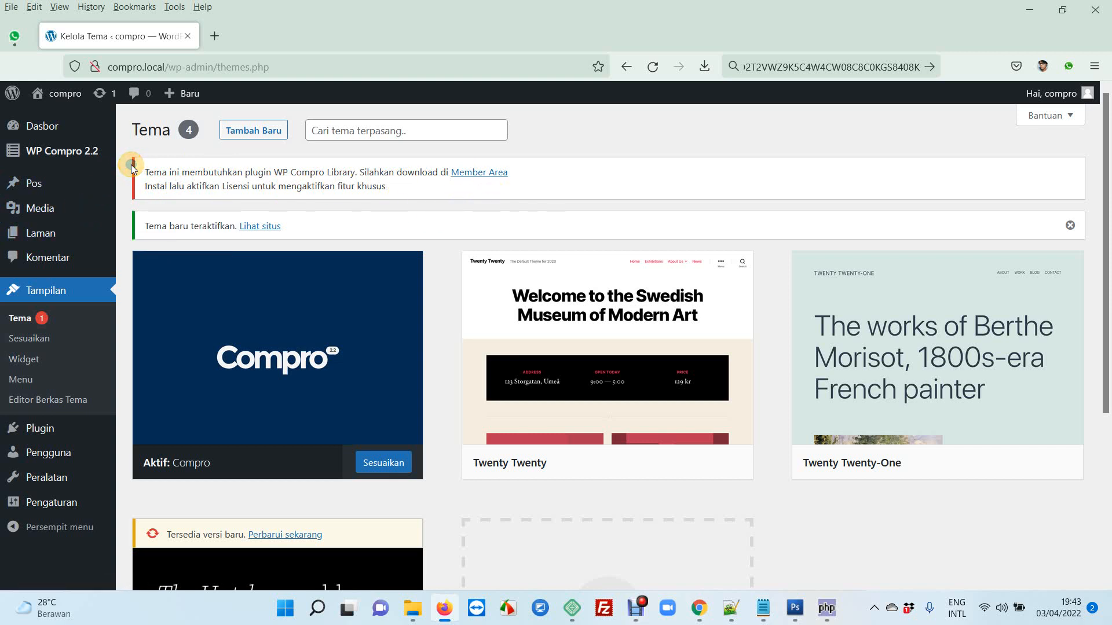
{"action": "scroll", "coordinate": [128, 168], "scroll_direction": "down", "scroll_amount": 3}
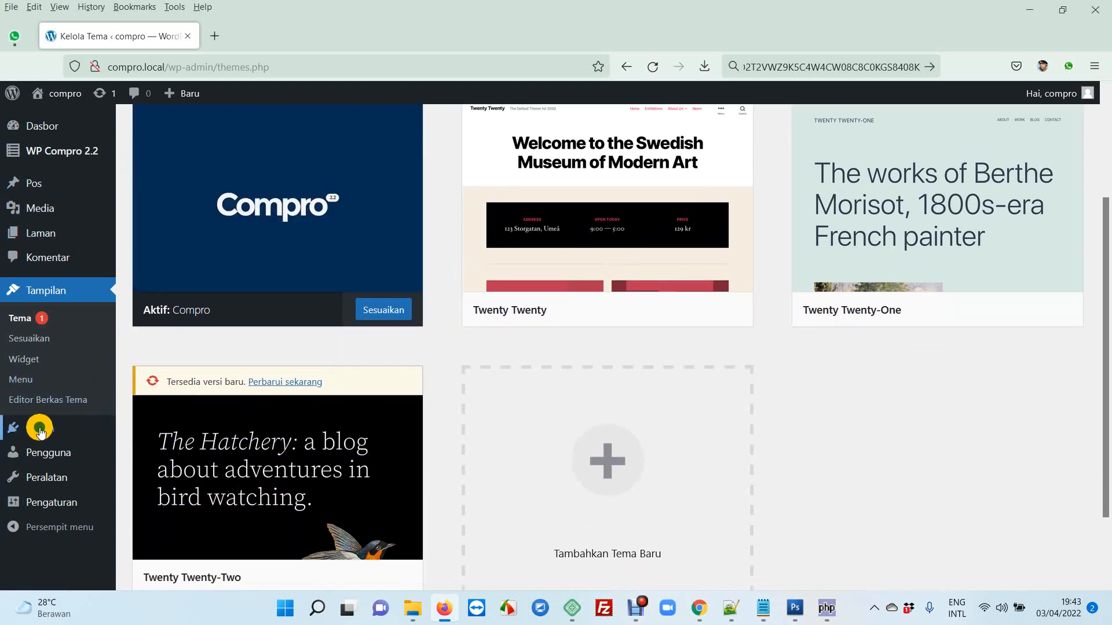
Open the form for uploading a new plugin as a .zip file
{"action": "mouse_move", "coordinate": [21, 428]}
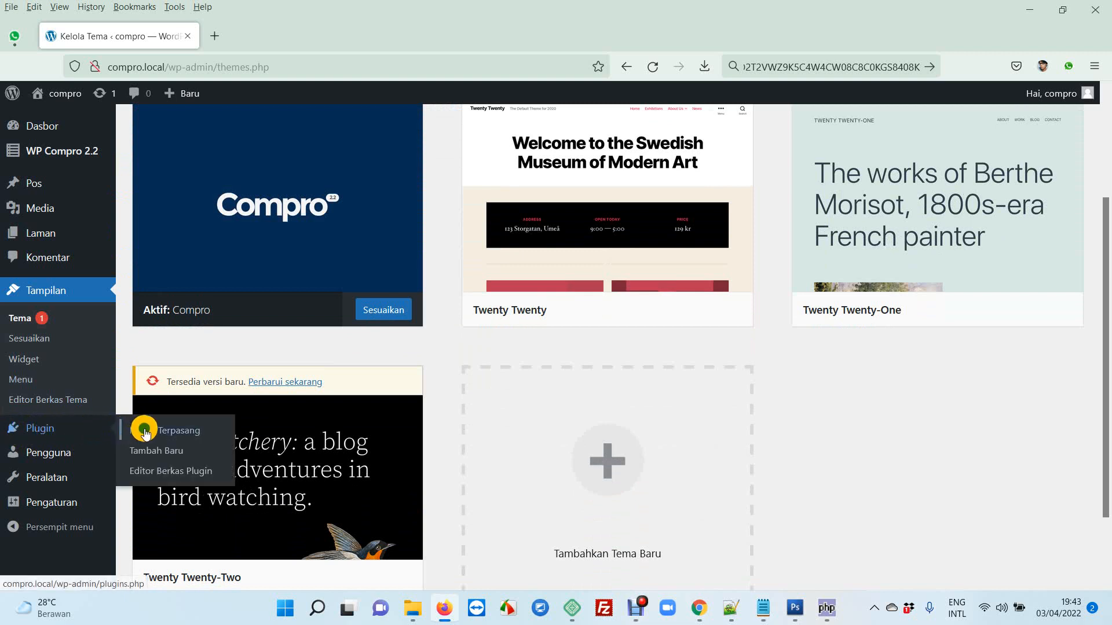
{"action": "left_click", "coordinate": [159, 450]}
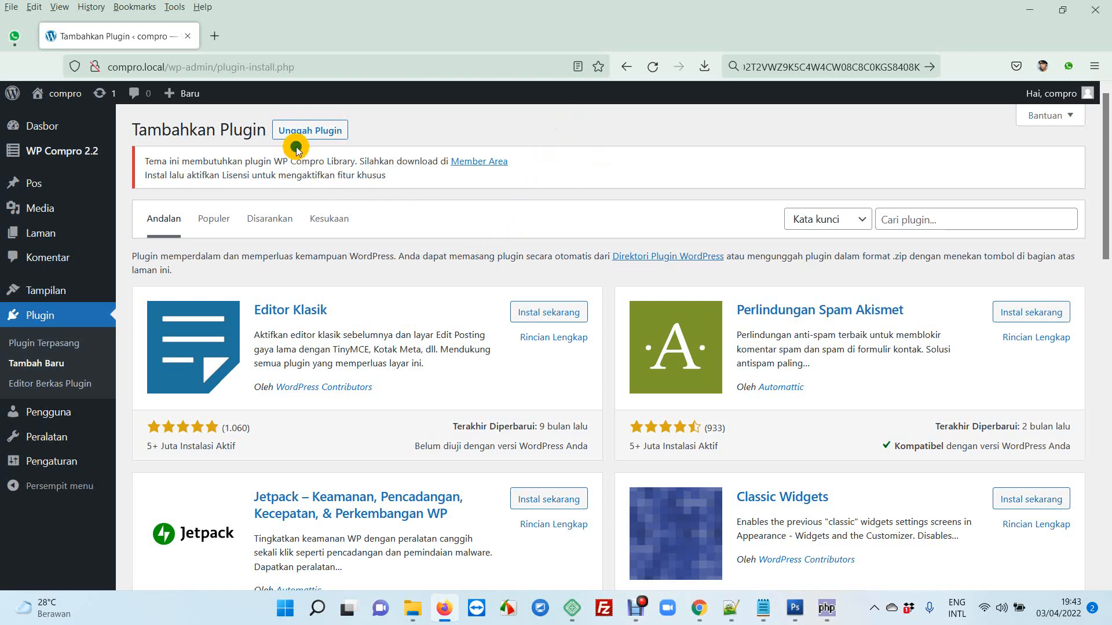
{"action": "left_click", "coordinate": [312, 133]}
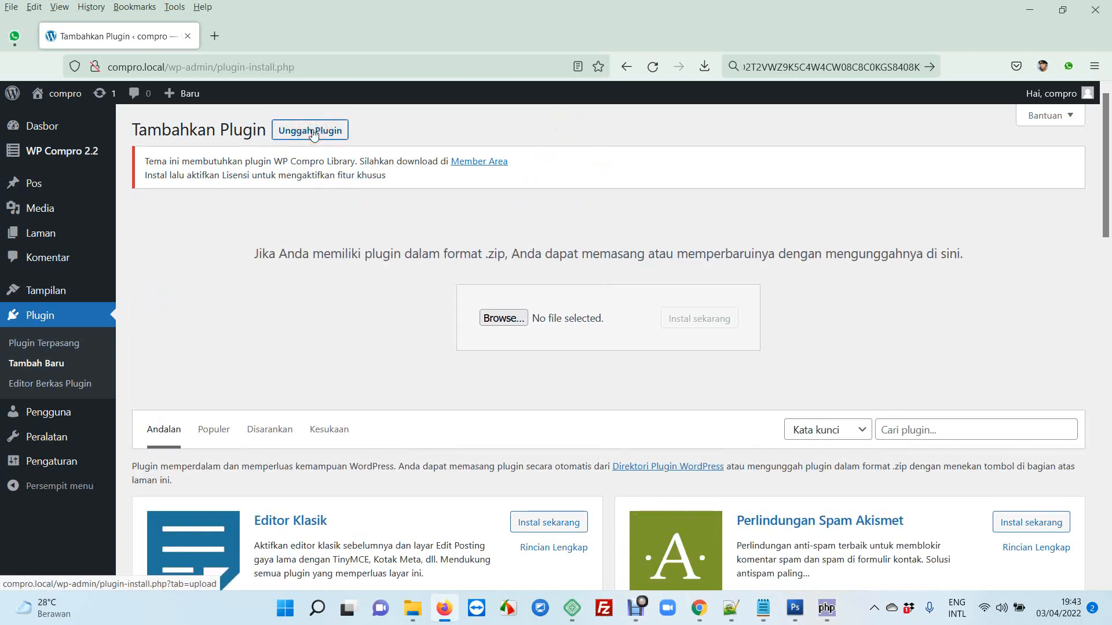
Install the Compro Library plugin from compro-library-v1.0.0.zip and activate it
{"action": "left_click", "coordinate": [507, 318]}
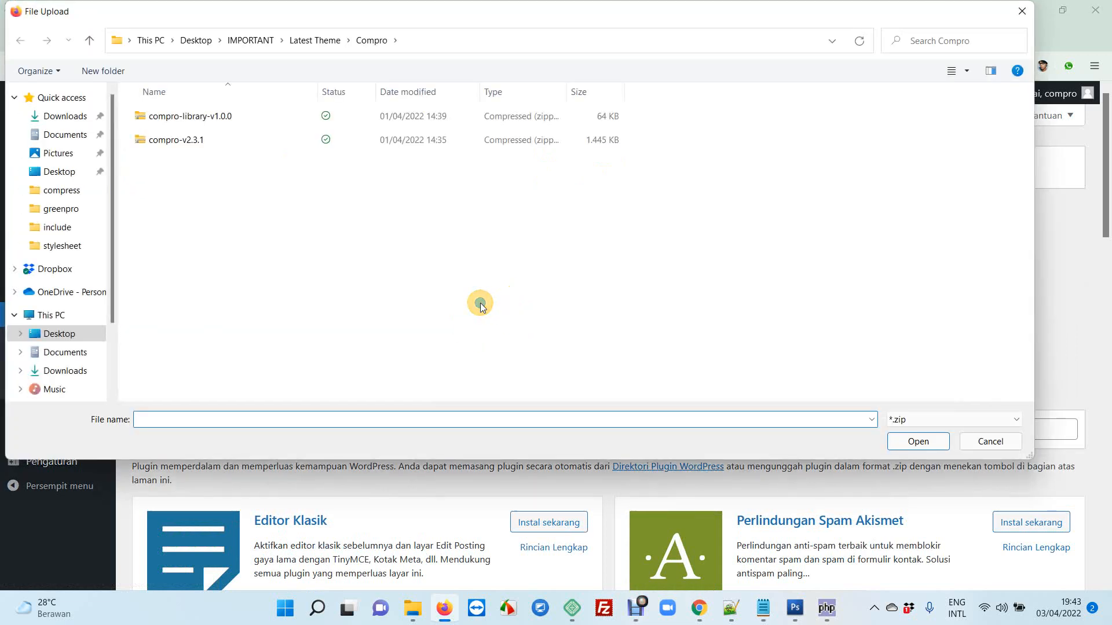
{"action": "left_click", "coordinate": [226, 118]}
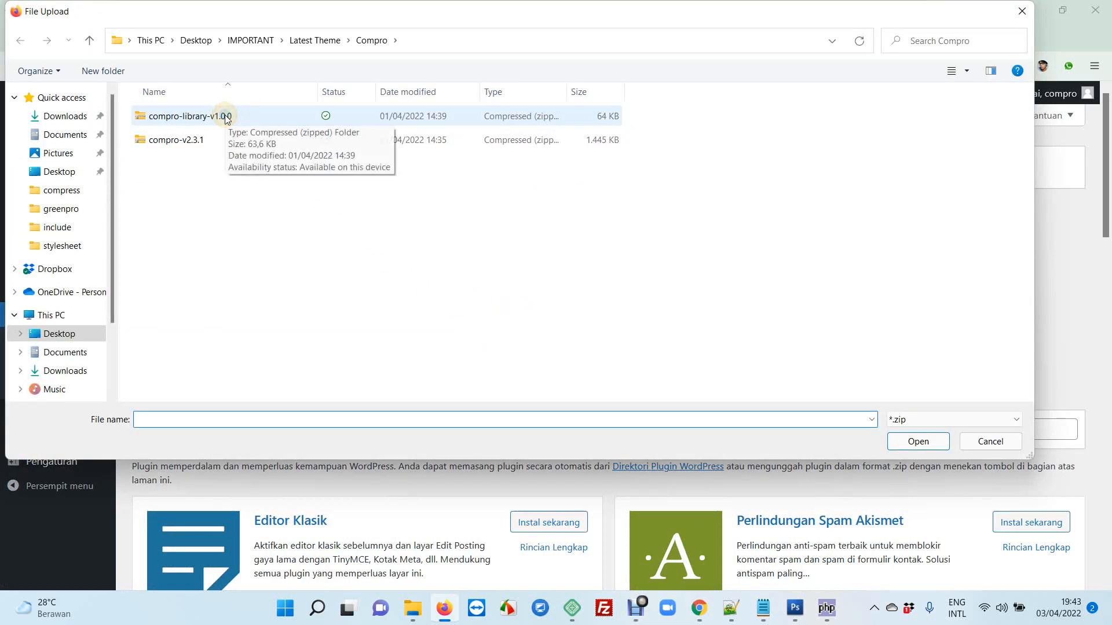
{"action": "left_click", "coordinate": [254, 116]}
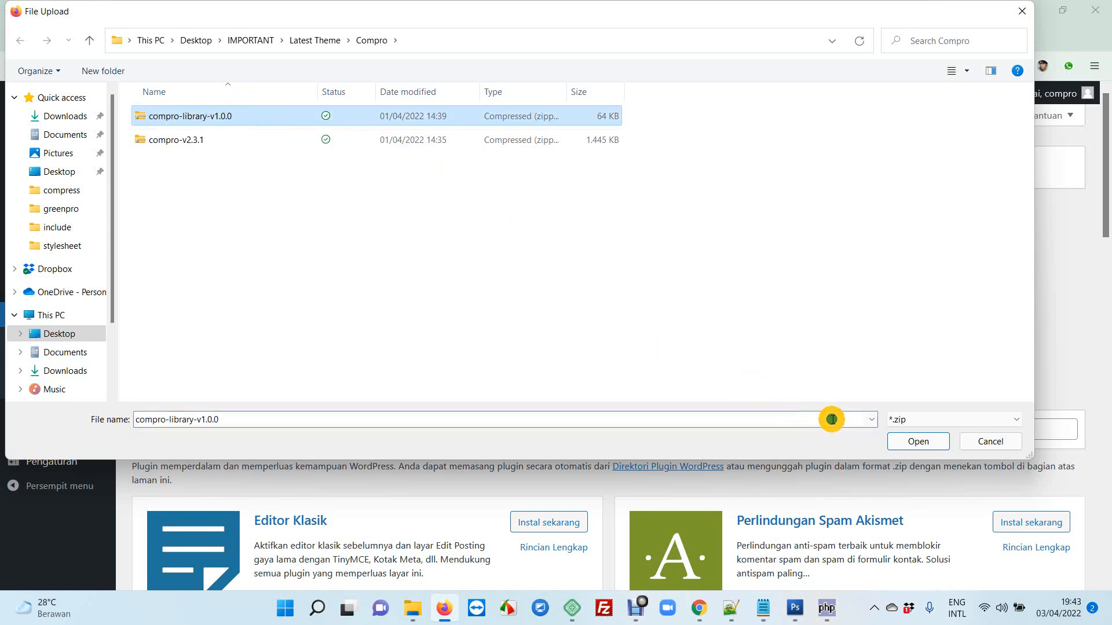
{"action": "left_click", "coordinate": [910, 441]}
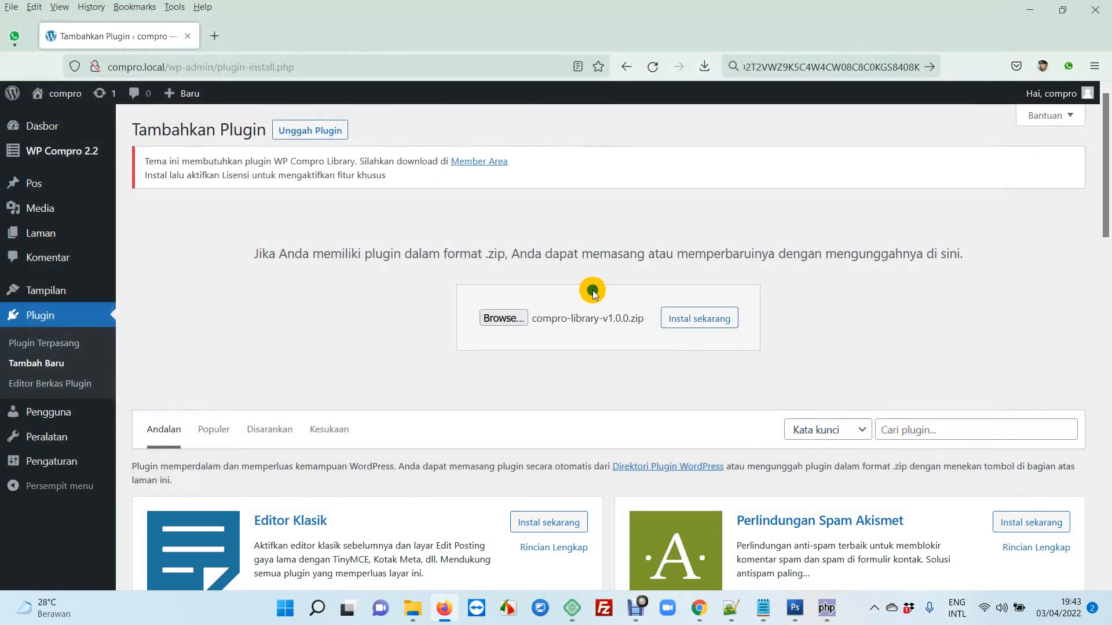
{"action": "left_click", "coordinate": [700, 318]}
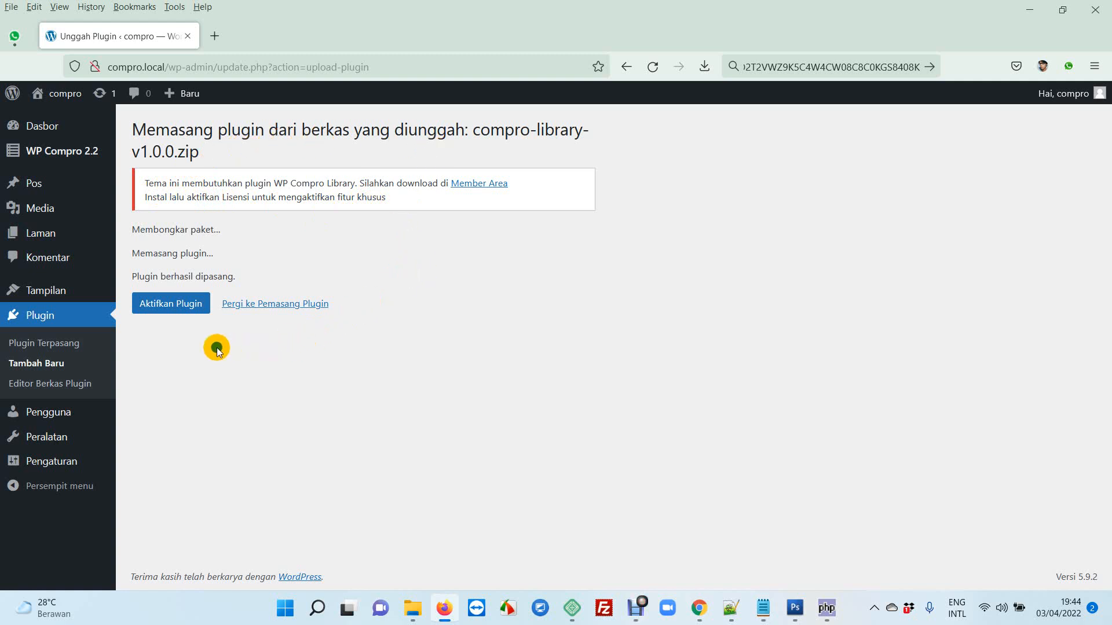
{"action": "left_click", "coordinate": [173, 307]}
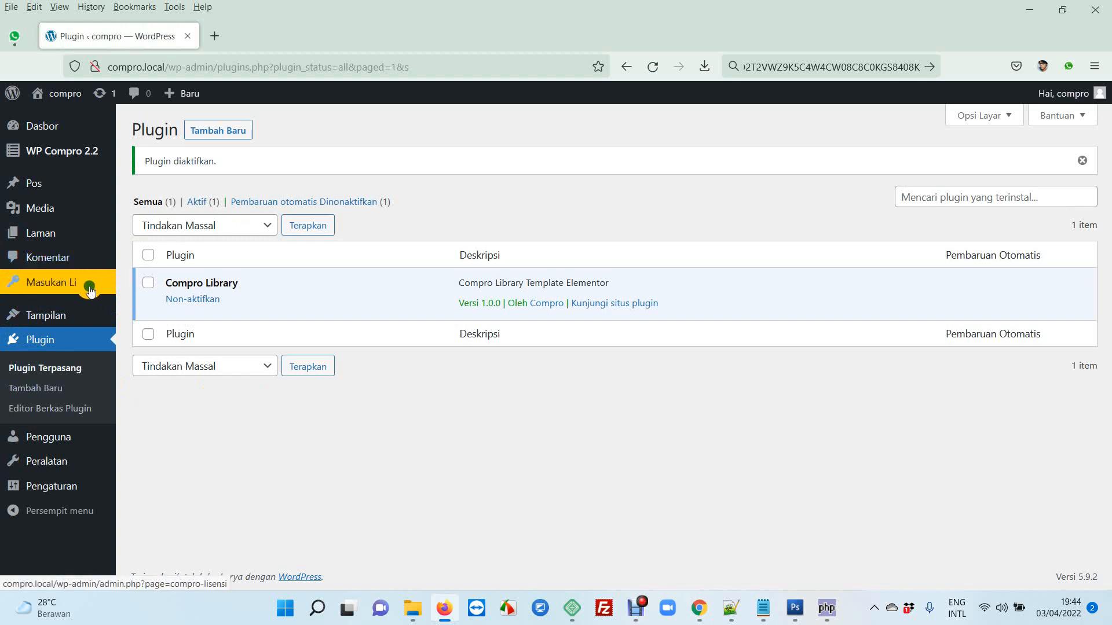
Paste the licence code on the Compro licence page, activate the licence and reload the page
{"action": "left_click", "coordinate": [55, 285]}
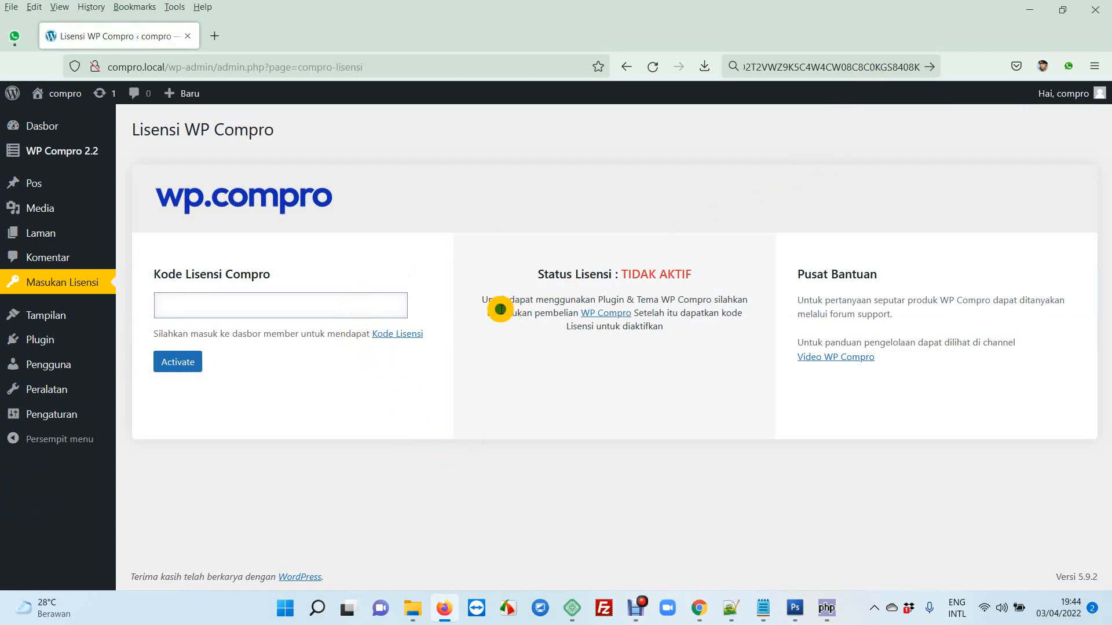
{"action": "left_click", "coordinate": [344, 312]}
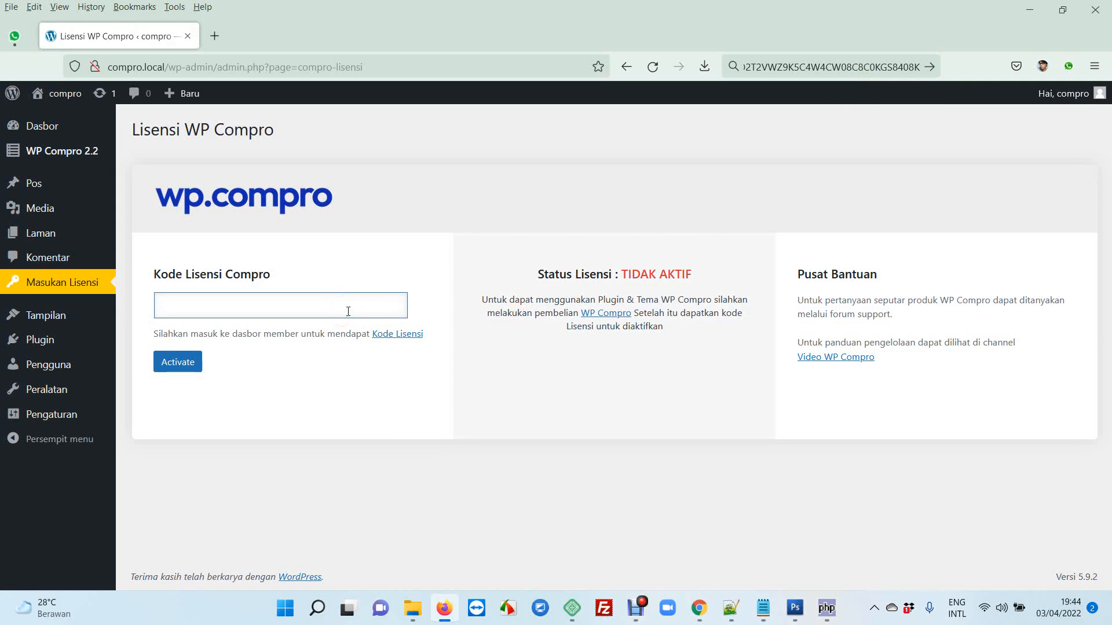
{"action": "left_click", "coordinate": [849, 69]}
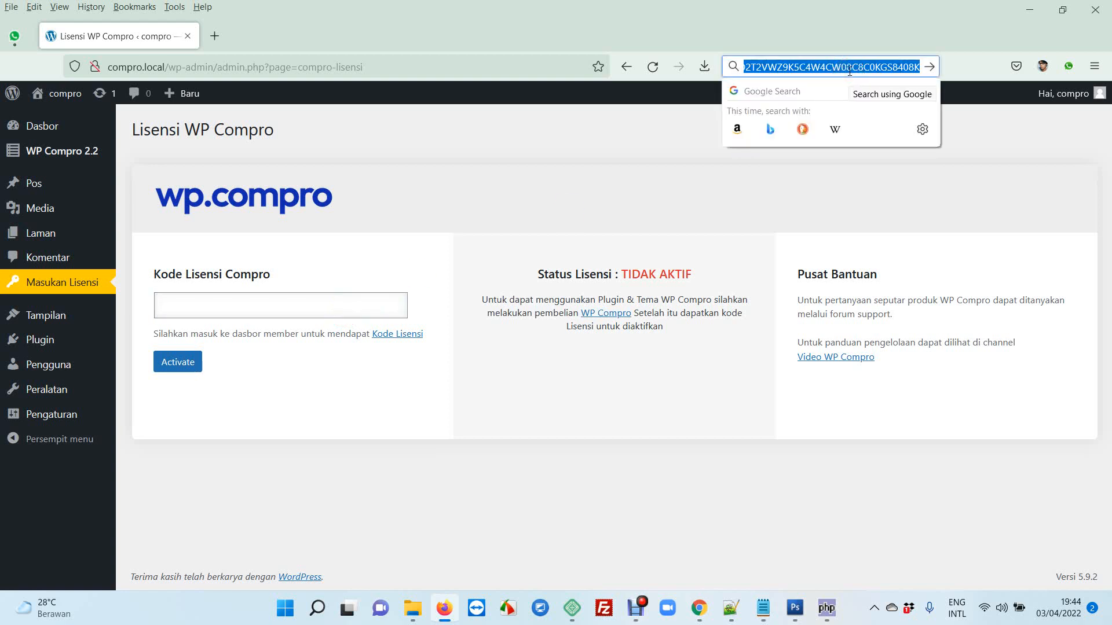
{"action": "left_click", "coordinate": [363, 309]}
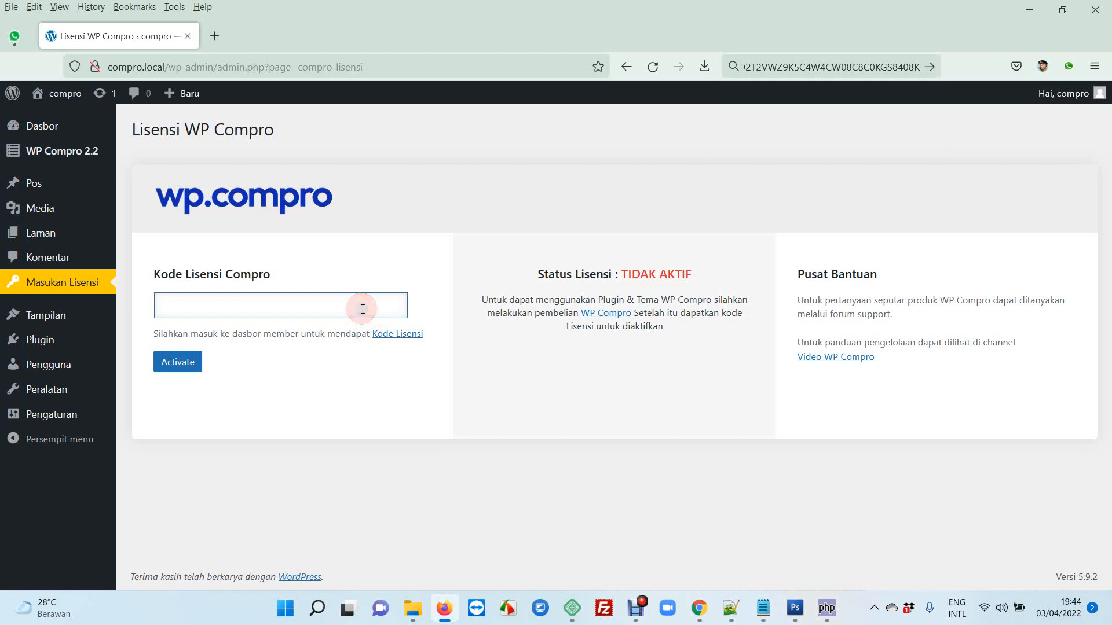
{"action": "key", "text": "ctrl+v"}
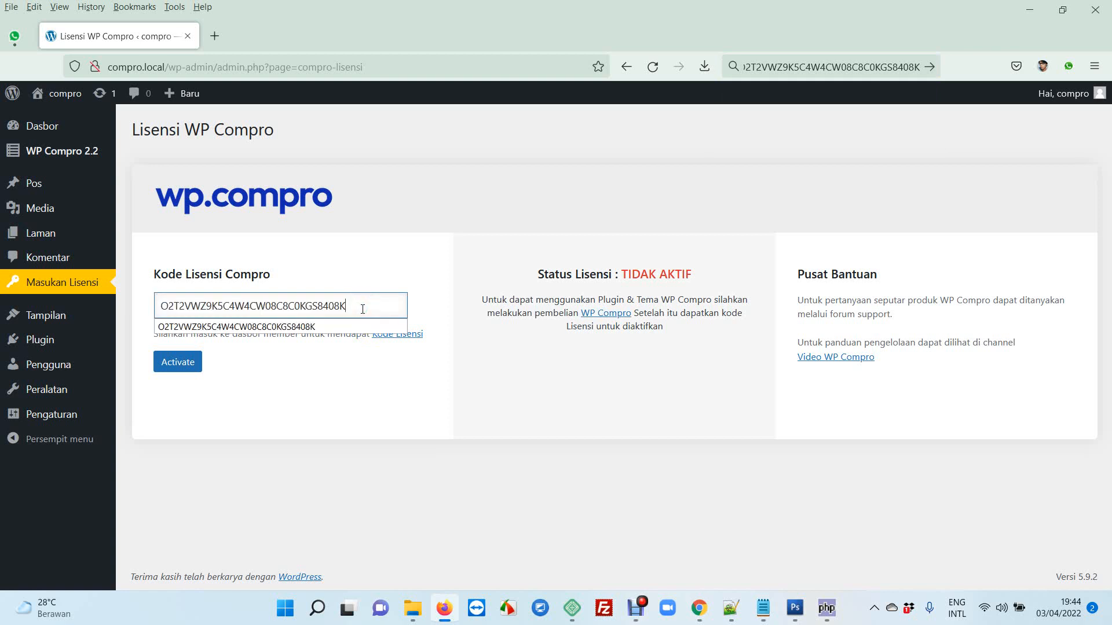
{"action": "left_click", "coordinate": [352, 373]}
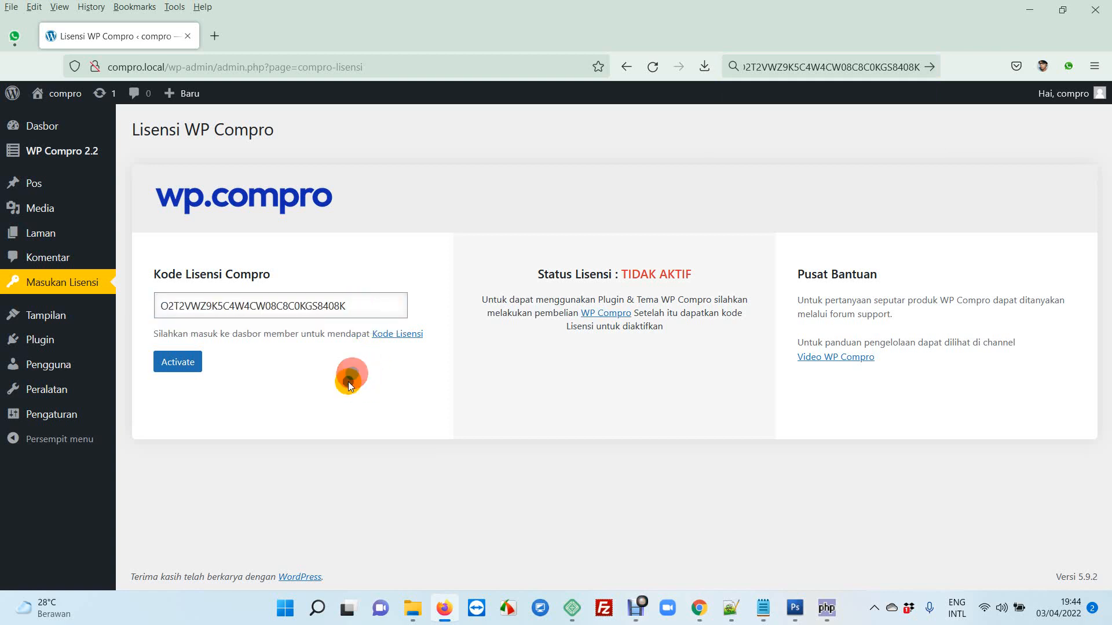
{"action": "left_click", "coordinate": [173, 363]}
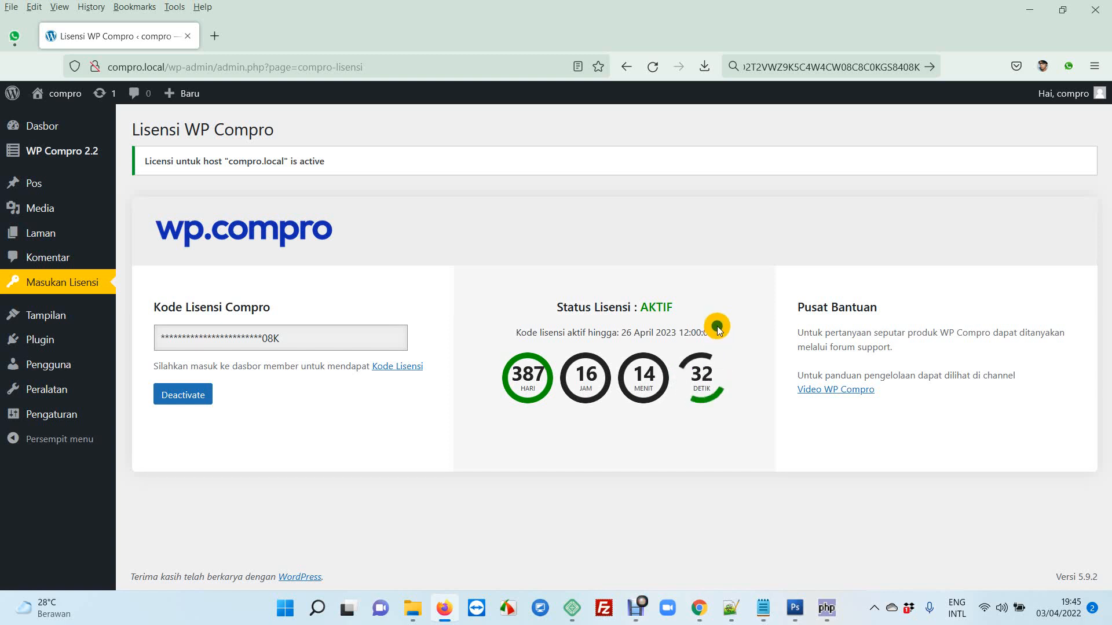
{"action": "left_click", "coordinate": [652, 68]}
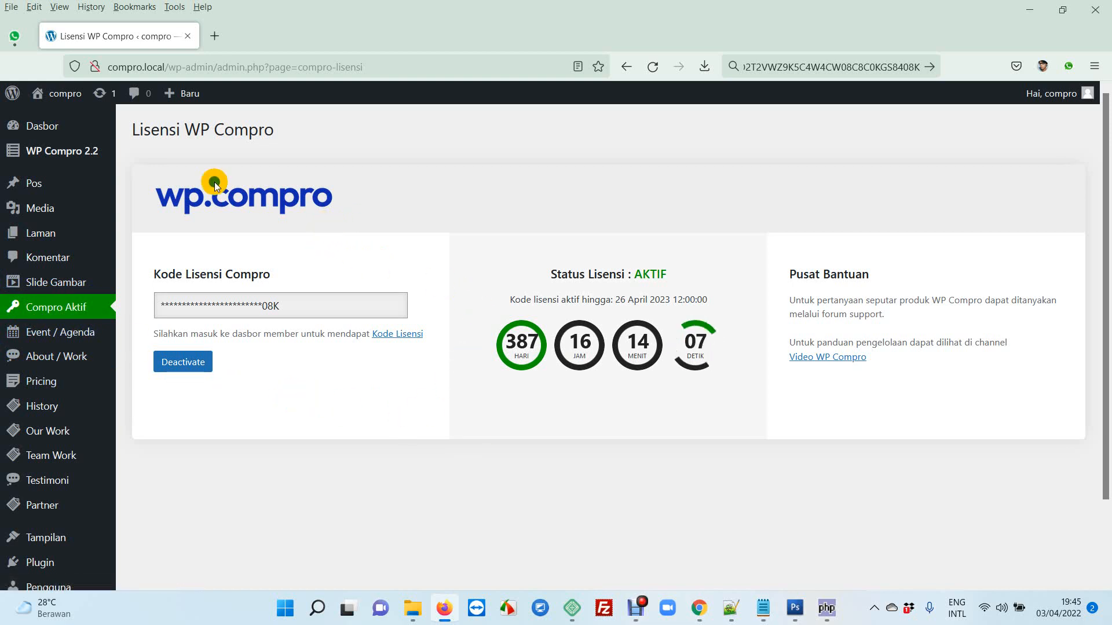
Open the compro site's front page in a new browser tab and examine its layout from slide area to footer
{"action": "mouse_move", "coordinate": [66, 94]}
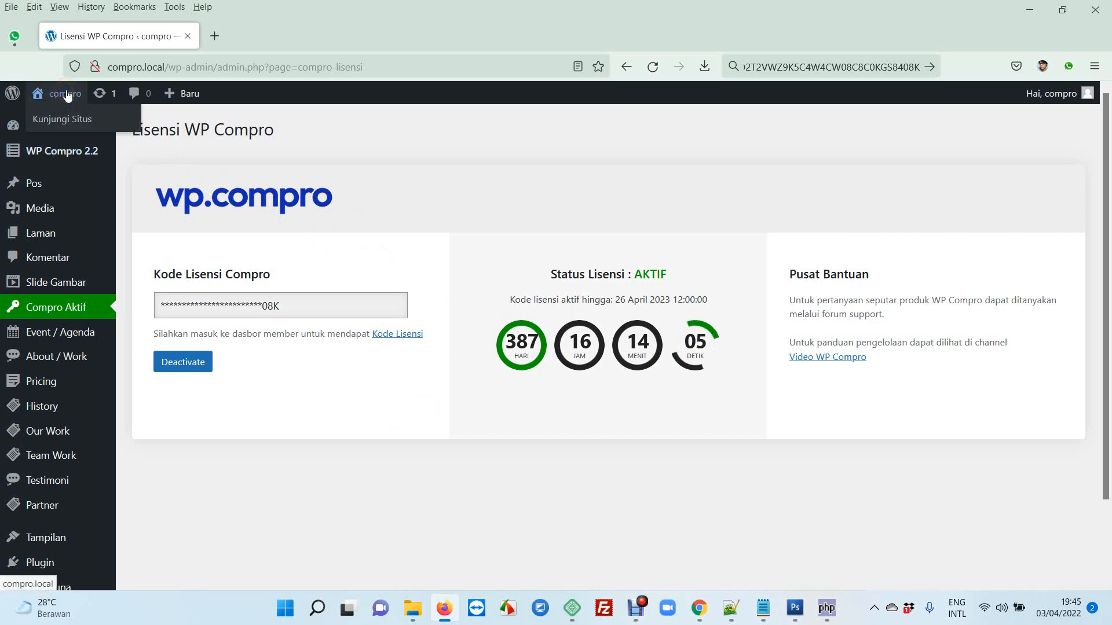
{"action": "right_click", "coordinate": [66, 99]}
{"action": "left_click", "coordinate": [91, 111]}
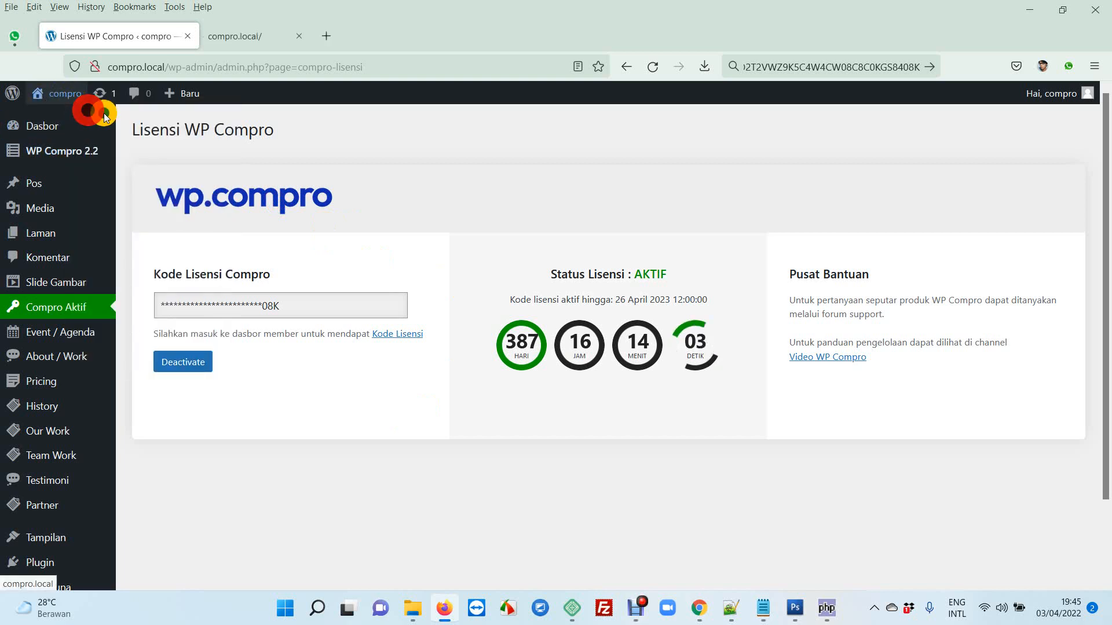
{"action": "left_click", "coordinate": [279, 33]}
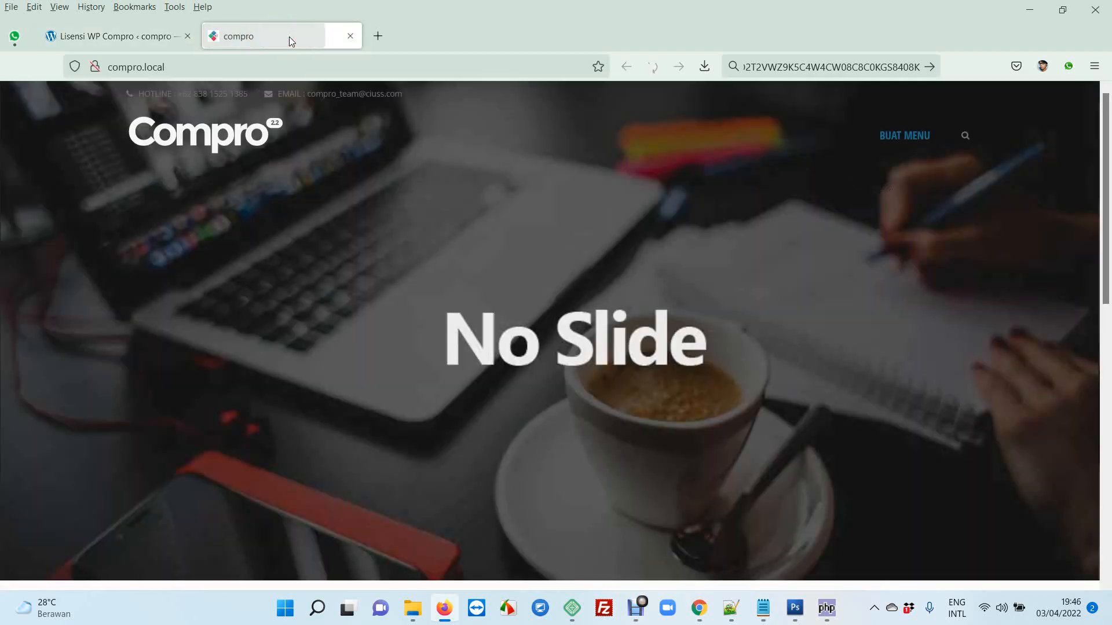
{"action": "scroll", "coordinate": [471, 236], "scroll_direction": "down", "scroll_amount": 10}
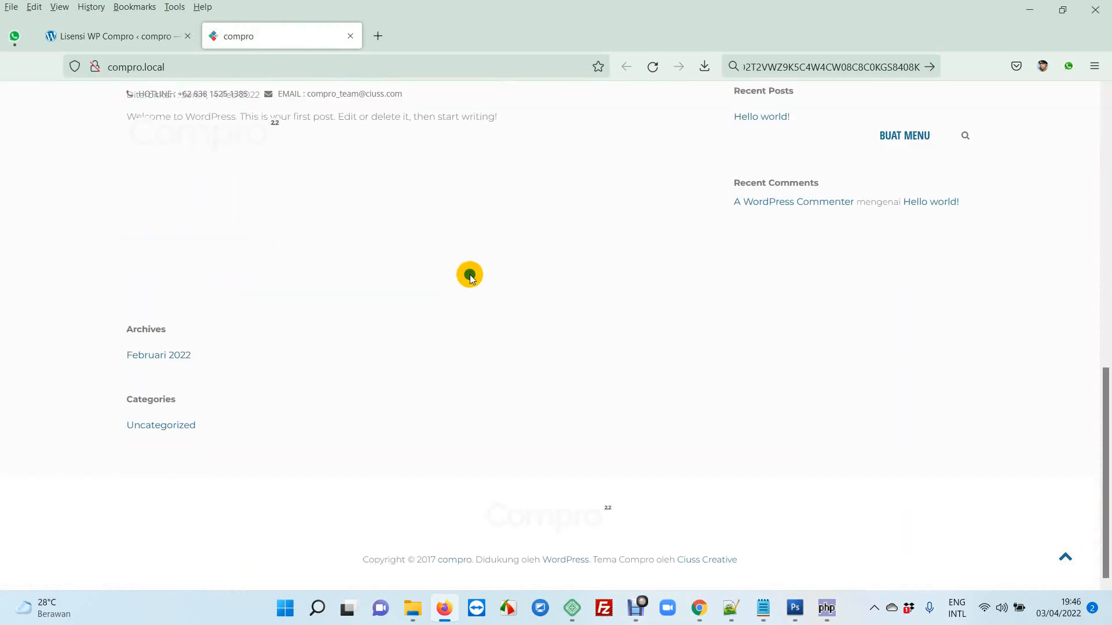
{"action": "scroll", "coordinate": [470, 290], "scroll_direction": "up", "scroll_amount": 10}
{"action": "scroll", "coordinate": [578, 295], "scroll_direction": "down", "scroll_amount": 4}
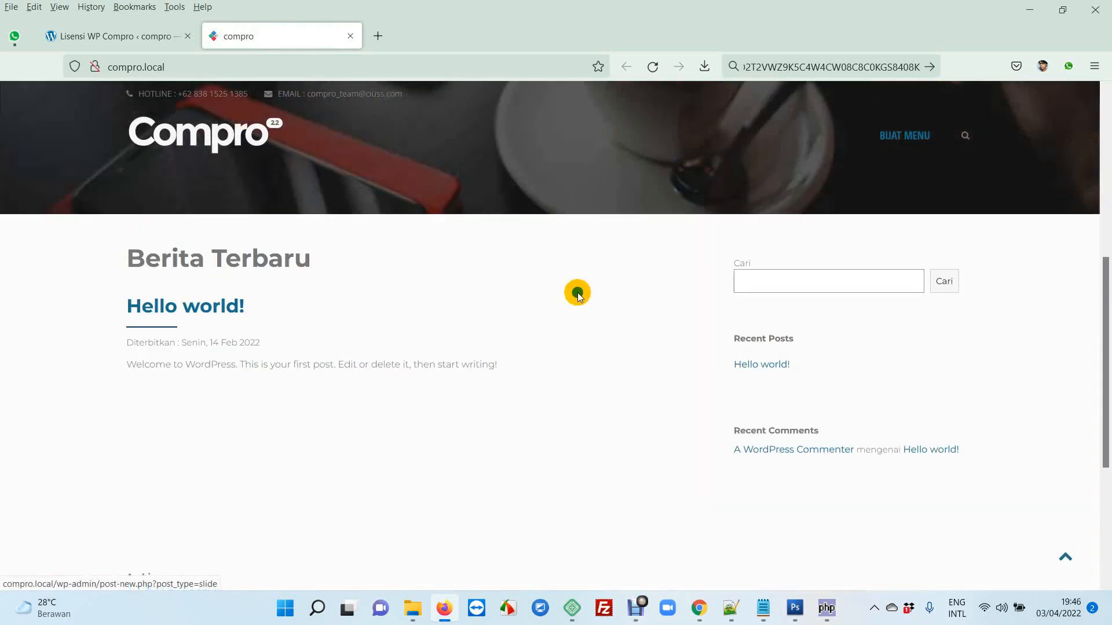
{"action": "scroll", "coordinate": [578, 295], "scroll_direction": "down", "scroll_amount": 5}
{"action": "scroll", "coordinate": [566, 321], "scroll_direction": "up", "scroll_amount": 10}
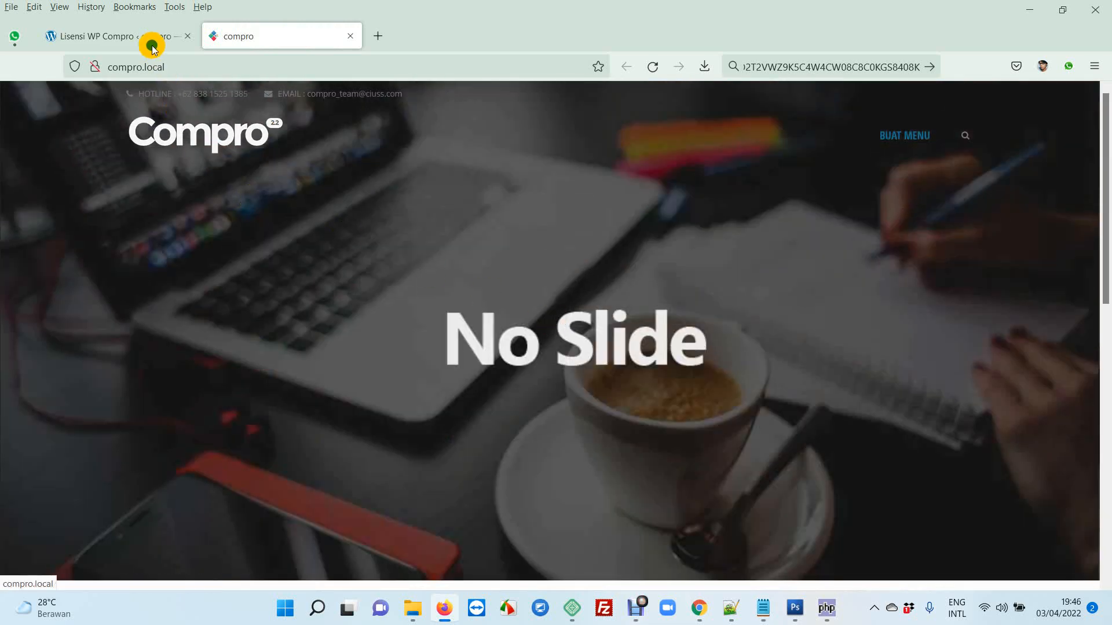
Return to the WordPress admin and create a new page titled "Beranda"
{"action": "left_click", "coordinate": [137, 35]}
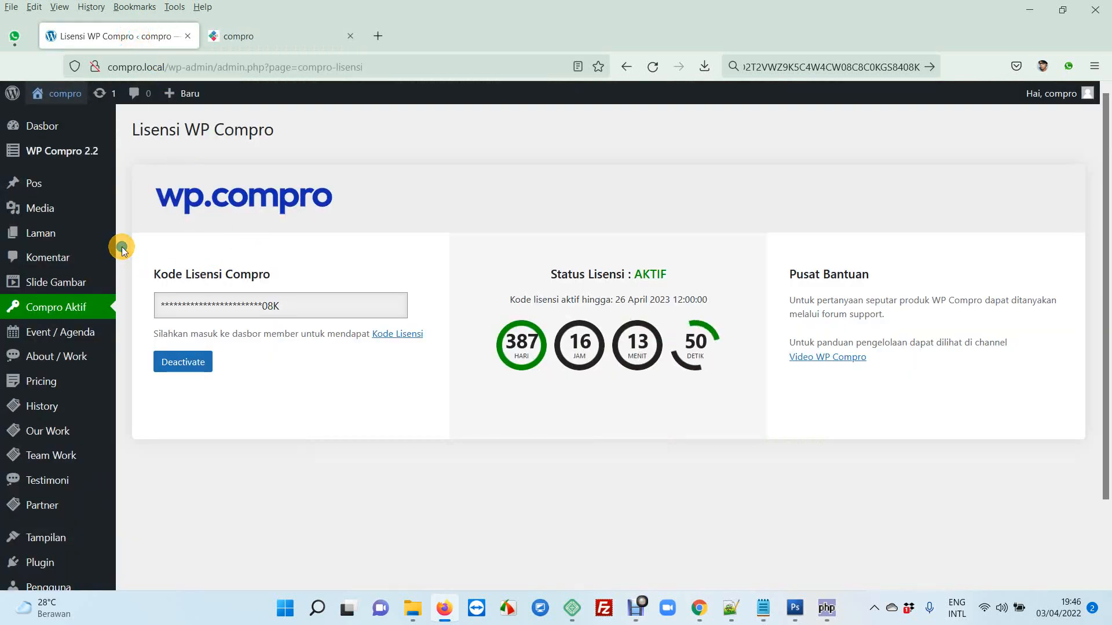
{"action": "scroll", "coordinate": [123, 255], "scroll_direction": "down", "scroll_amount": 3}
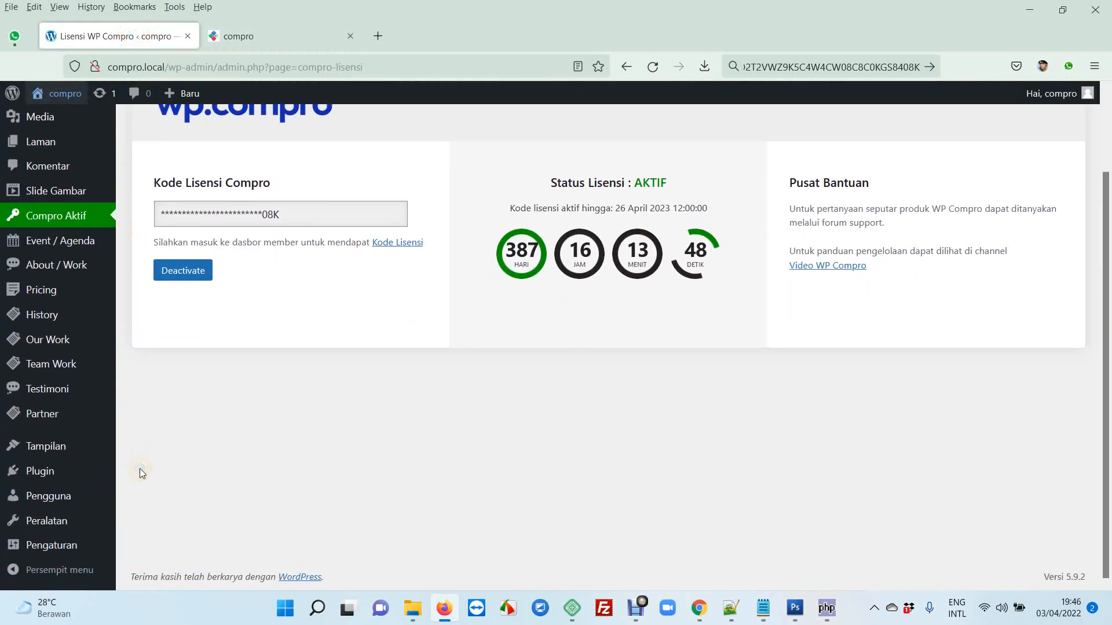
{"action": "scroll", "coordinate": [139, 468], "scroll_direction": "up", "scroll_amount": 3}
{"action": "mouse_move", "coordinate": [45, 236]}
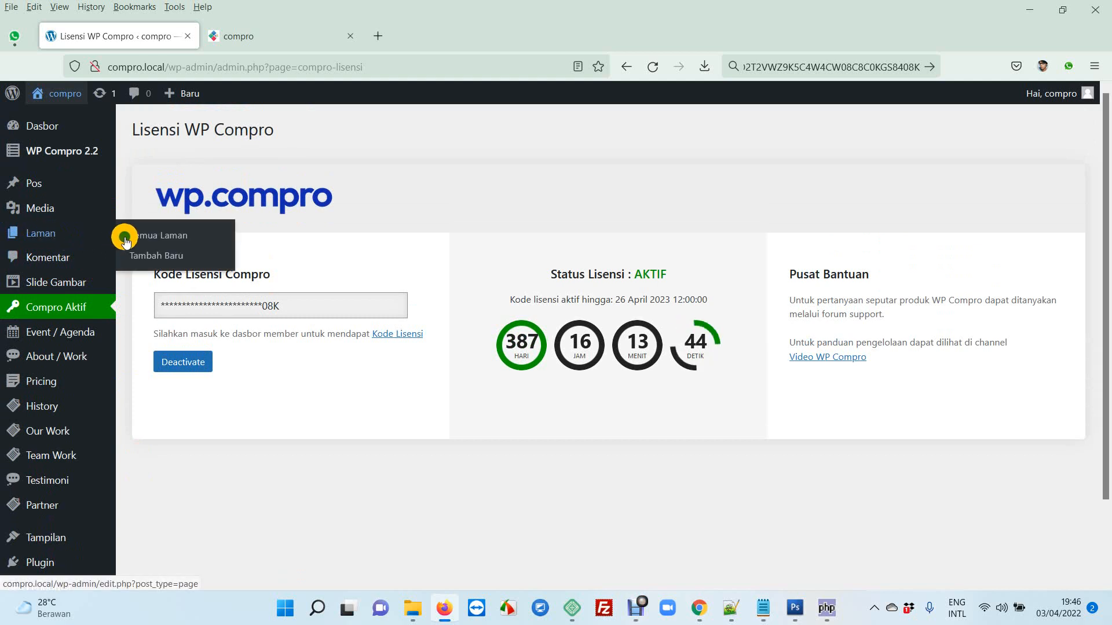
{"action": "left_click", "coordinate": [159, 256]}
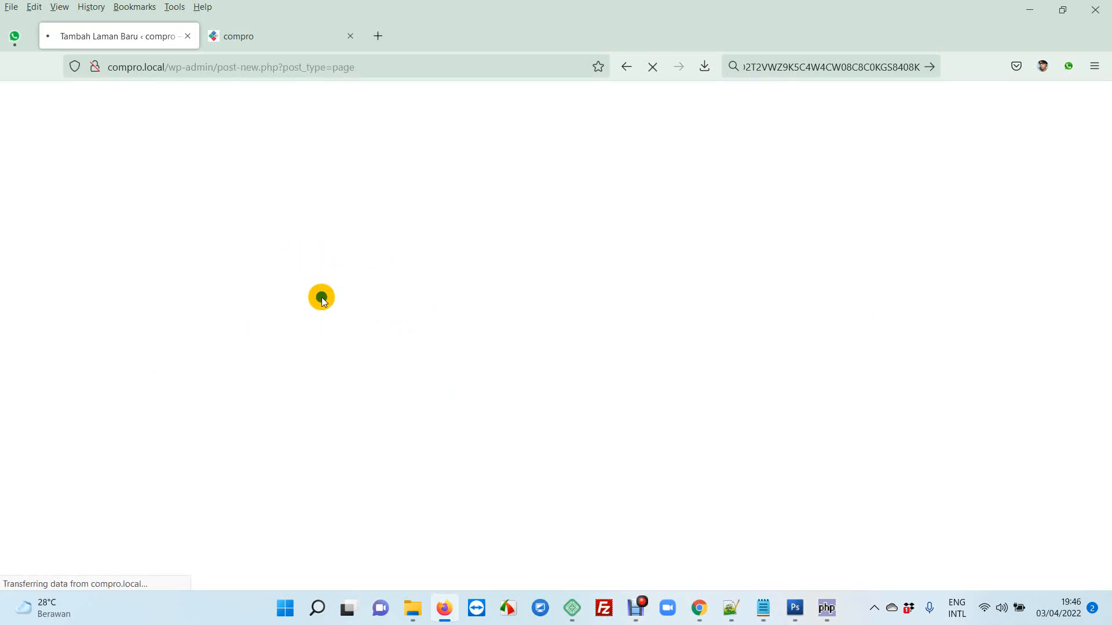
{"action": "left_click", "coordinate": [318, 199]}
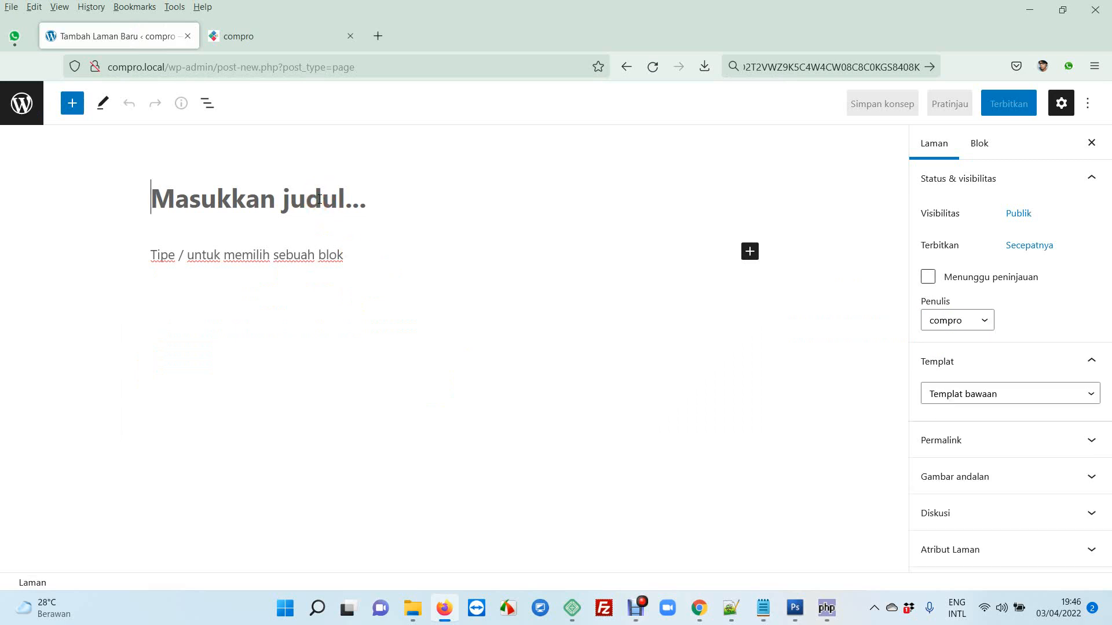
{"action": "type", "text": "Beranda"}
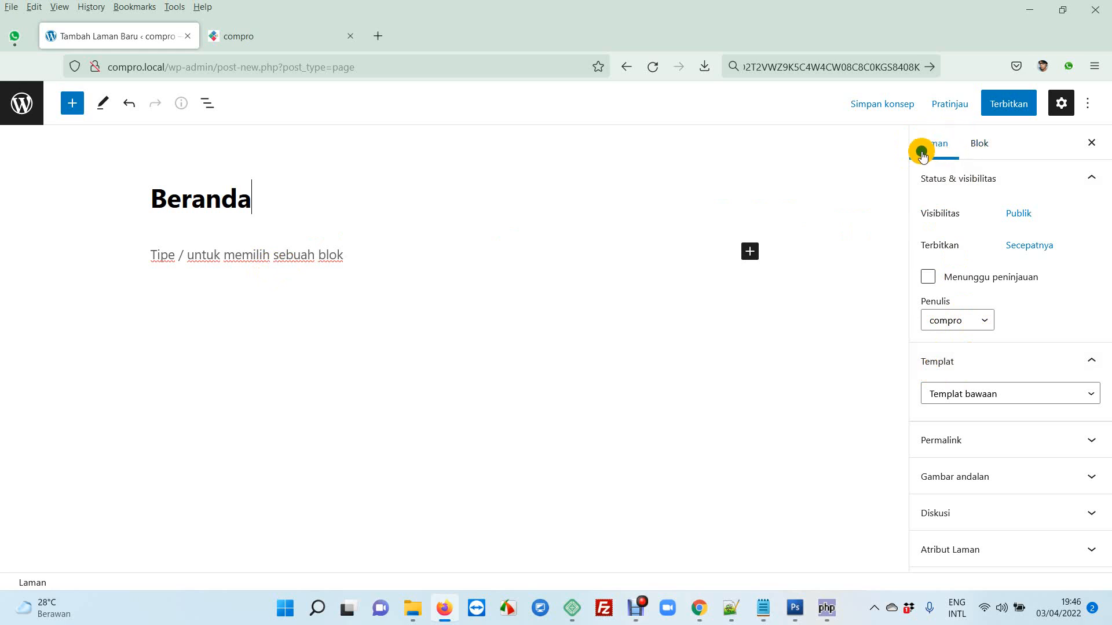
Assign the Tema Homepage template to the Beranda page, publish it and return to the page list
{"action": "left_click", "coordinate": [967, 393]}
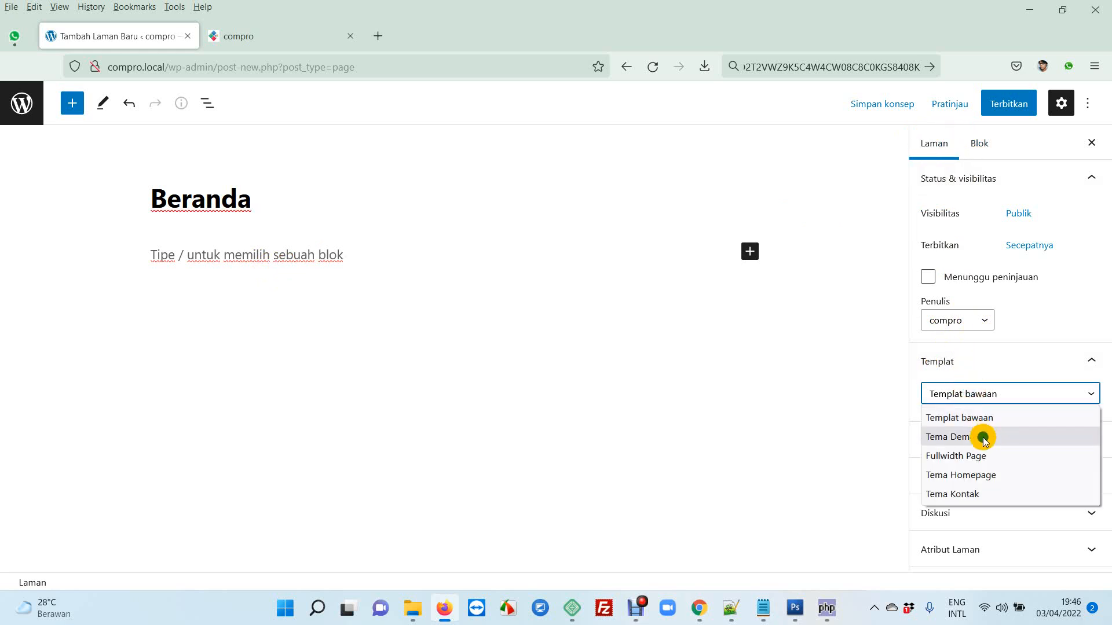
{"action": "left_click", "coordinate": [986, 476]}
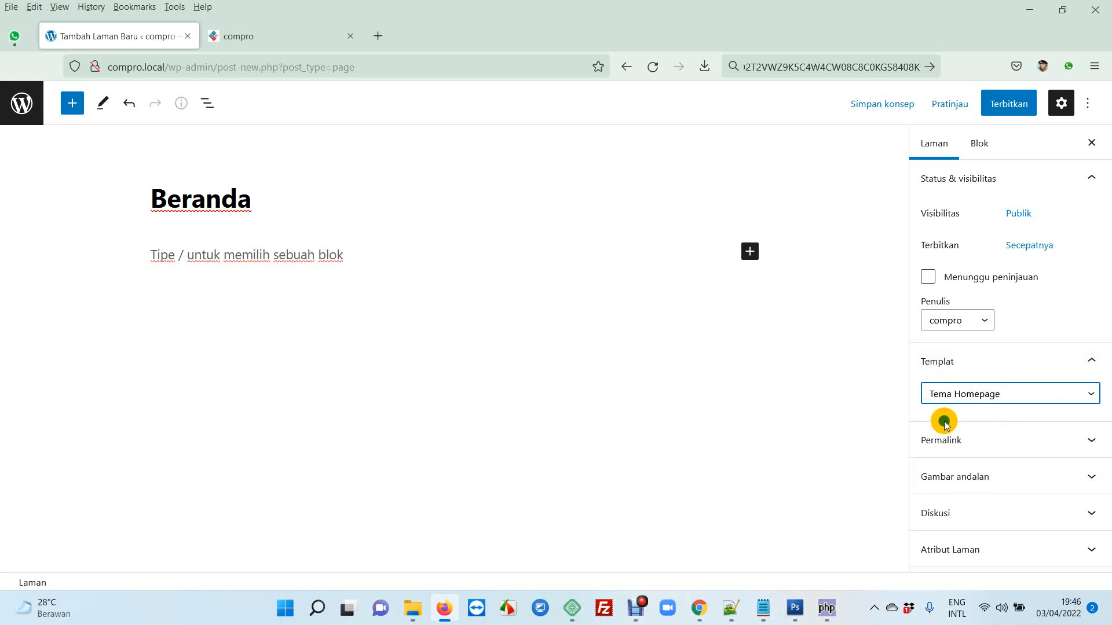
{"action": "left_click", "coordinate": [1007, 106]}
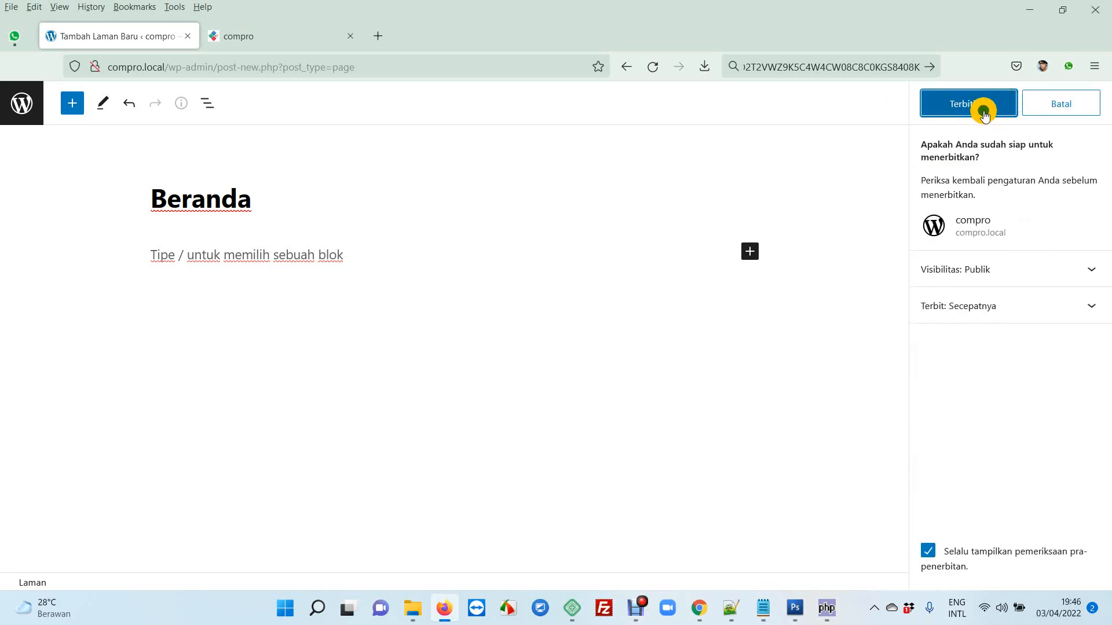
{"action": "left_click", "coordinate": [980, 104]}
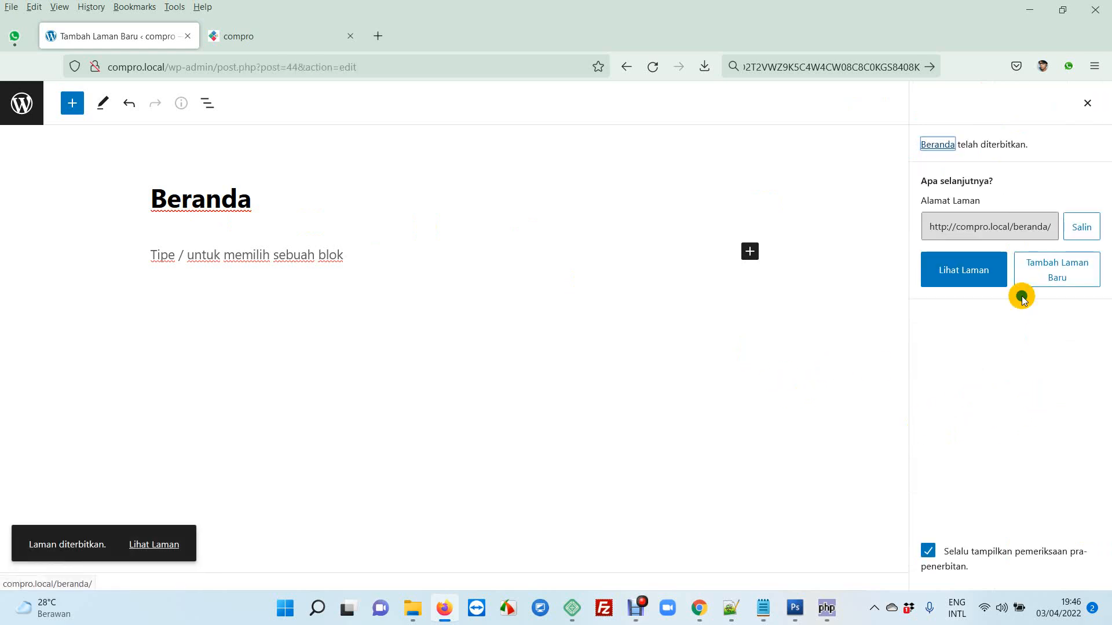
{"action": "left_click", "coordinate": [21, 106]}
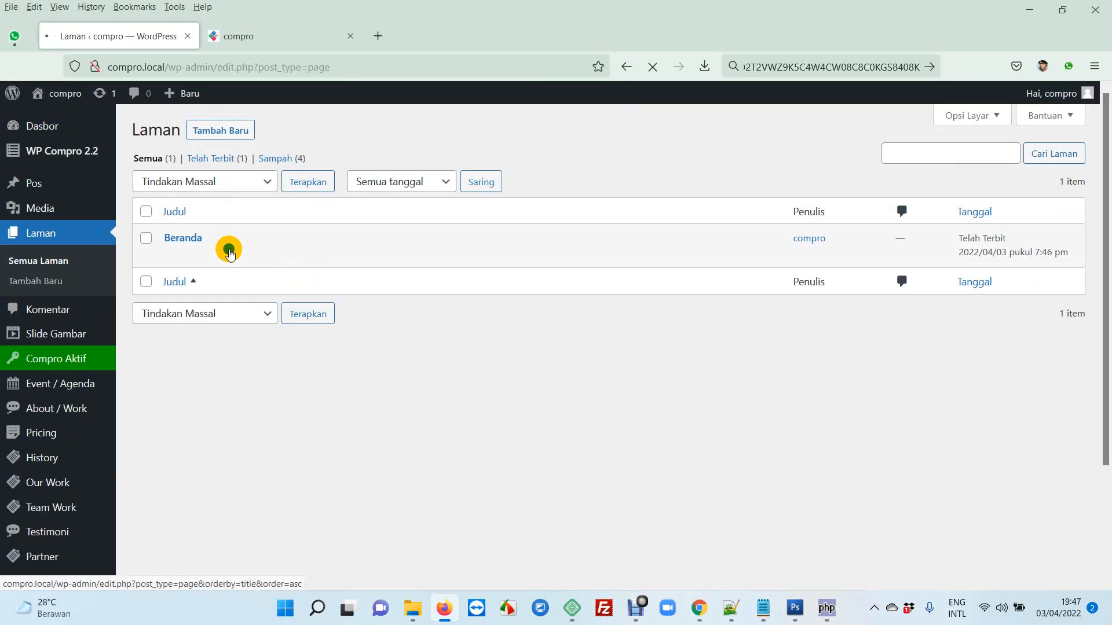
Create and publish a new page titled "Berita", and return to the page list
{"action": "left_click", "coordinate": [35, 283]}
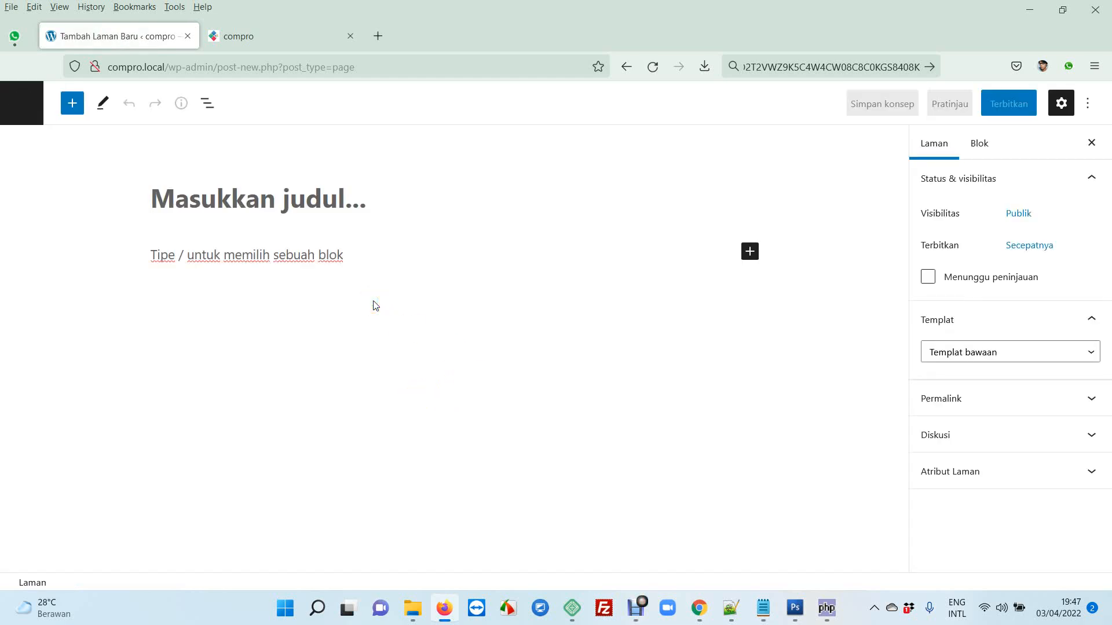
{"action": "type", "text": "Berita"}
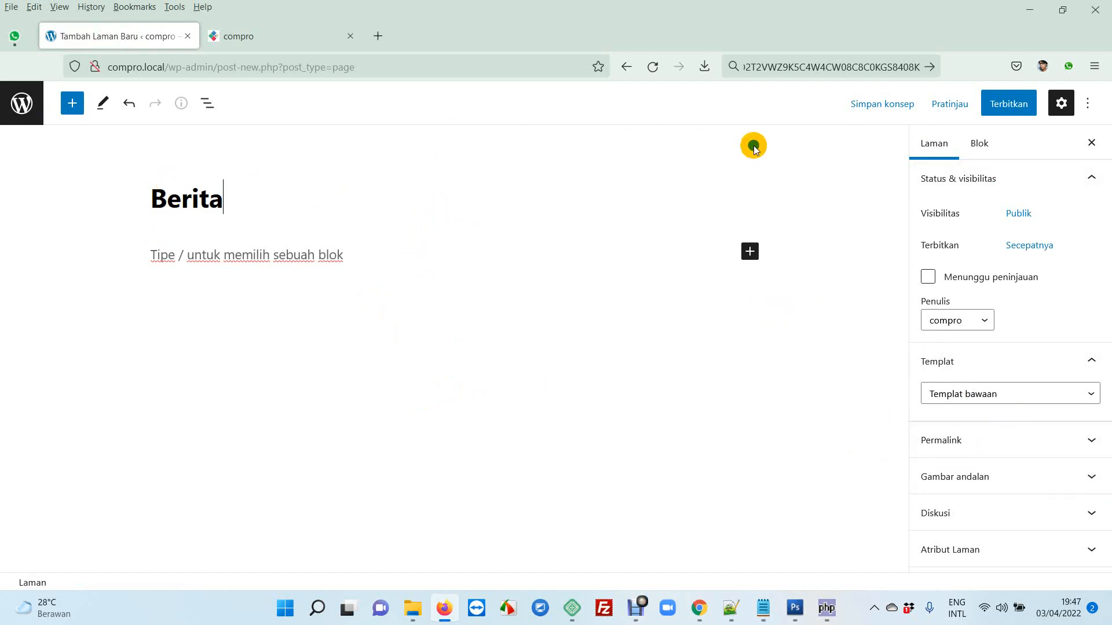
{"action": "left_click", "coordinate": [1009, 103]}
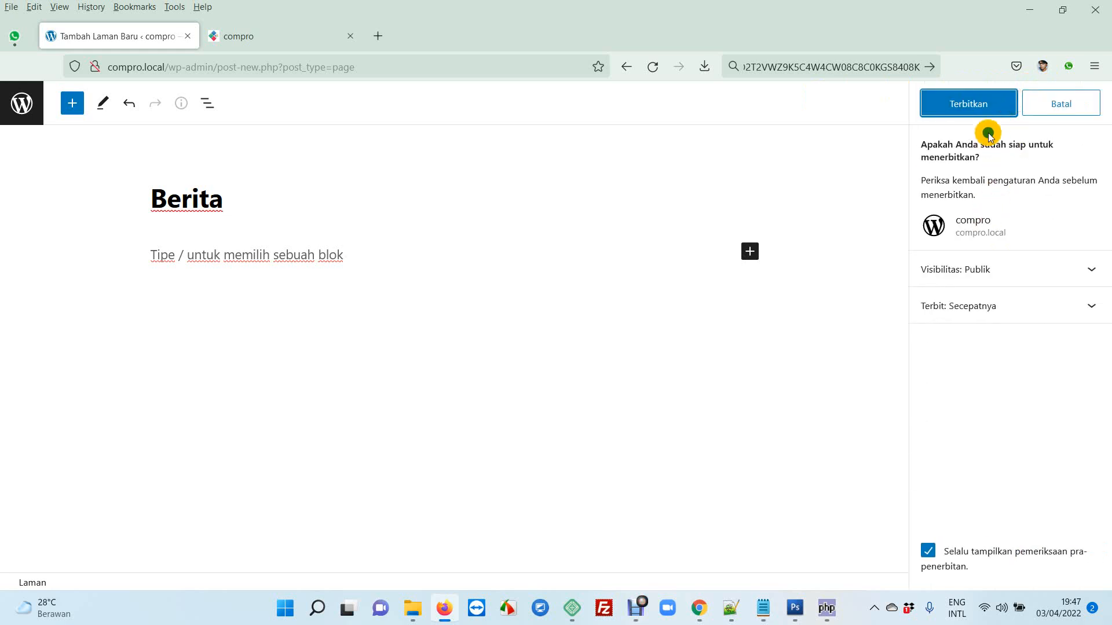
{"action": "left_click", "coordinate": [981, 104]}
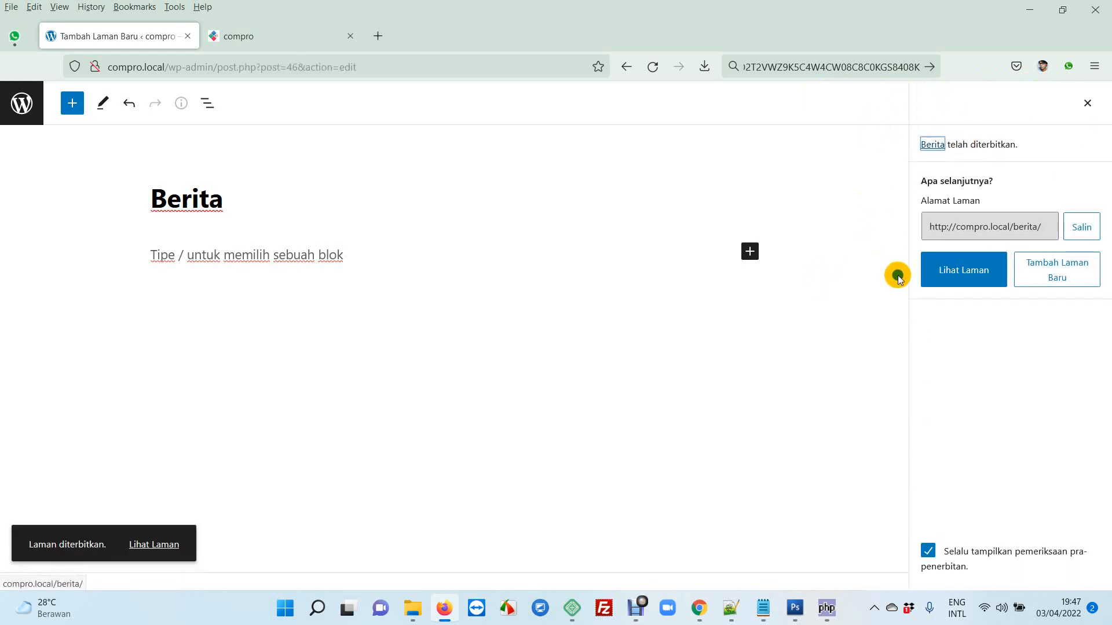
{"action": "left_click", "coordinate": [18, 104]}
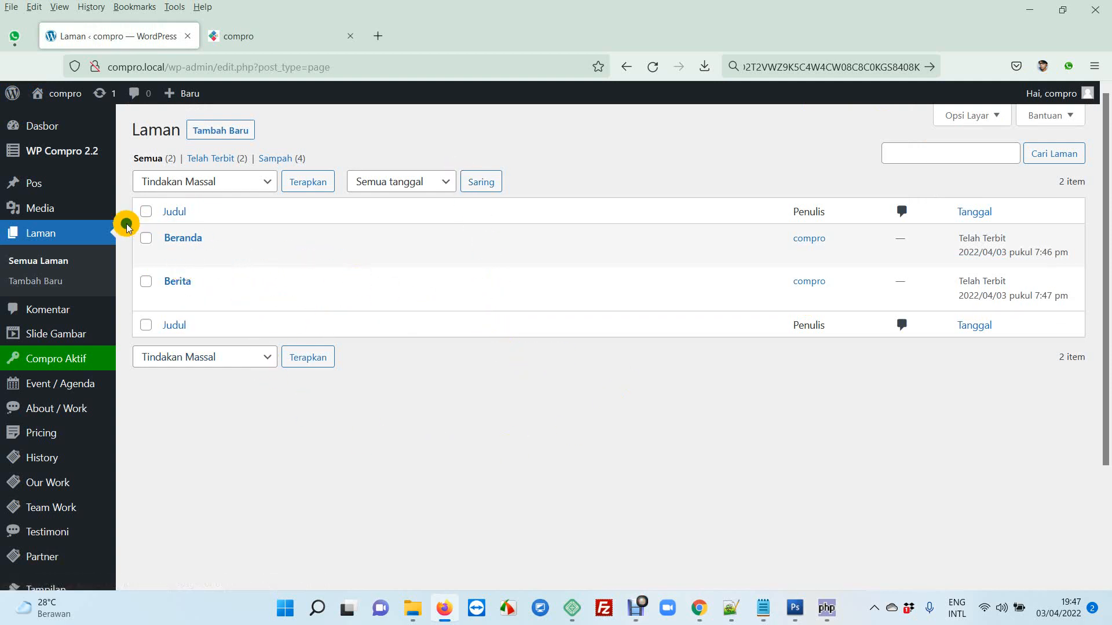
In the Reading settings (Membaca), set the homepage display to a static page and choose Beranda as the homepage
{"action": "scroll", "coordinate": [122, 249], "scroll_direction": "down", "scroll_amount": 3}
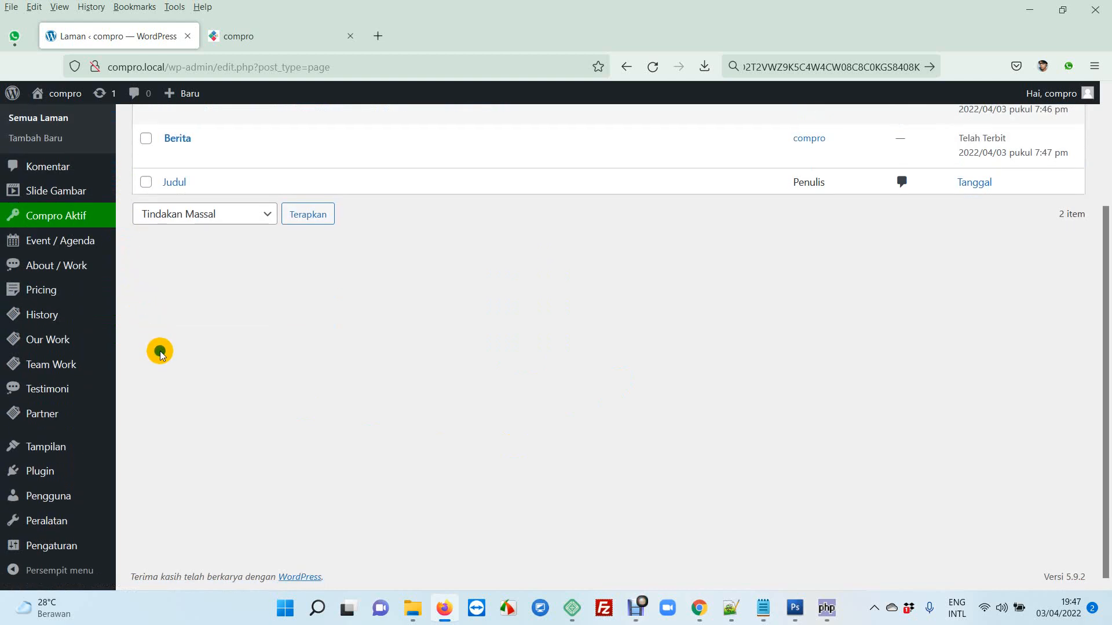
{"action": "mouse_move", "coordinate": [50, 549]}
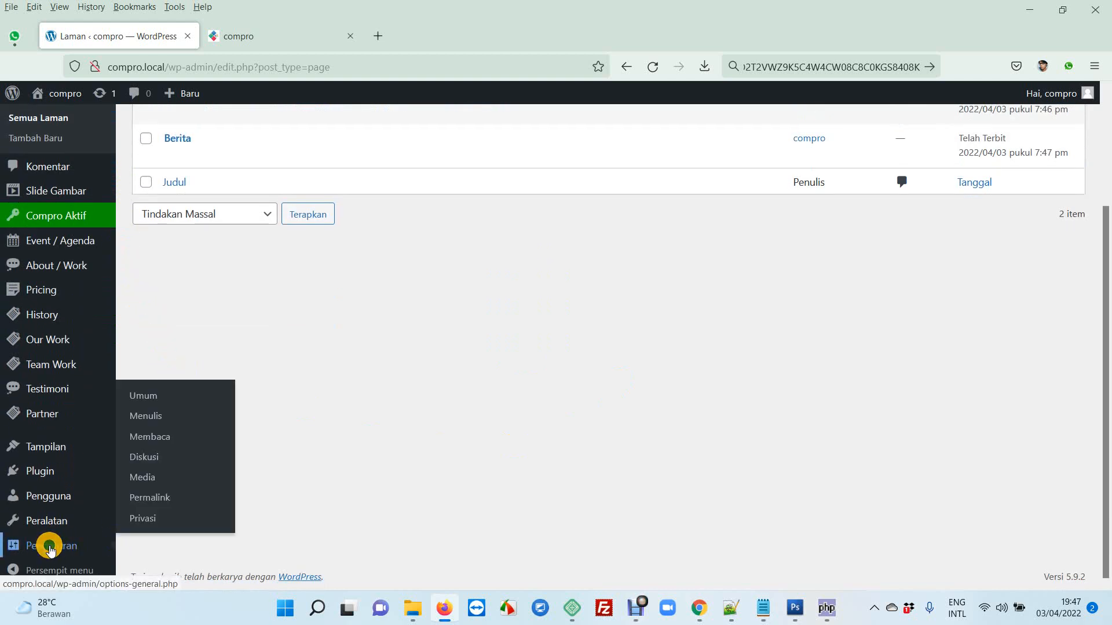
{"action": "left_click", "coordinate": [160, 441]}
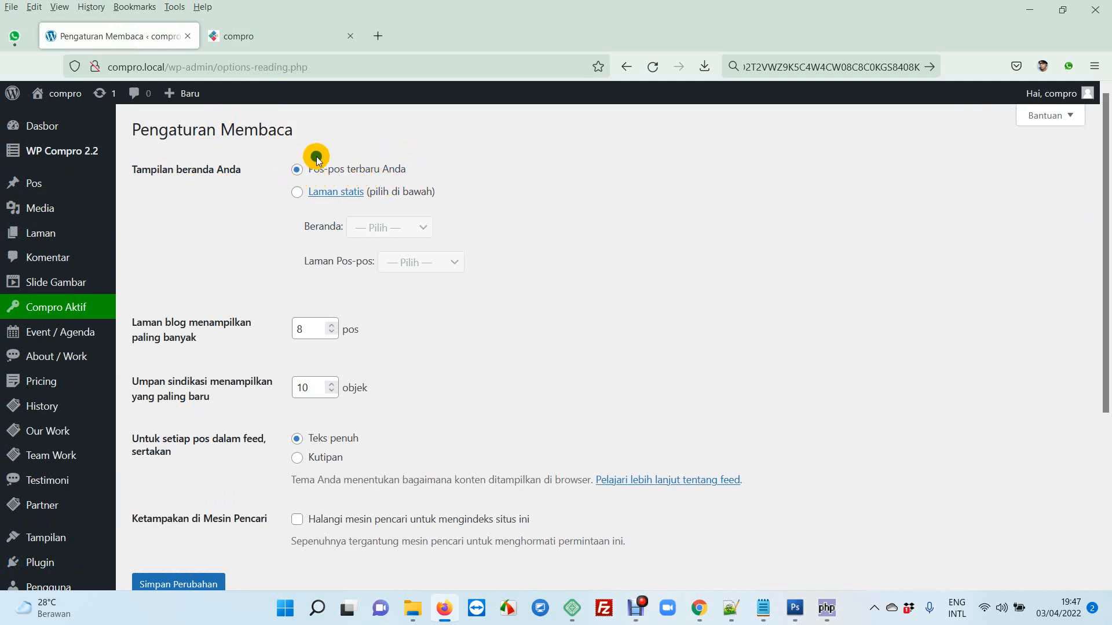
{"action": "left_click", "coordinate": [297, 196]}
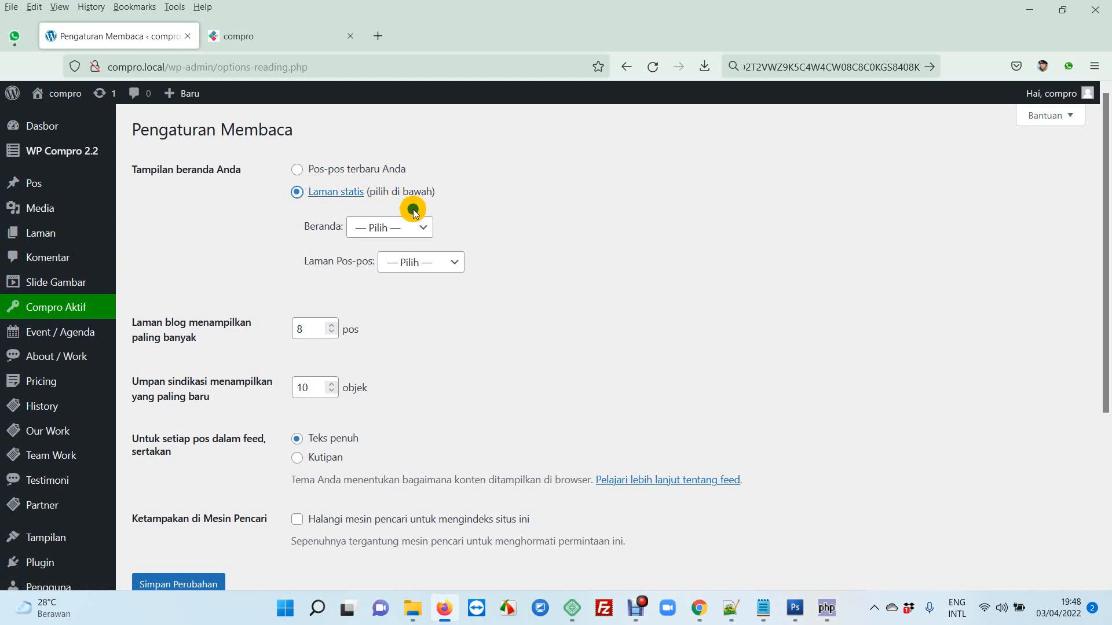
{"action": "left_click", "coordinate": [372, 234]}
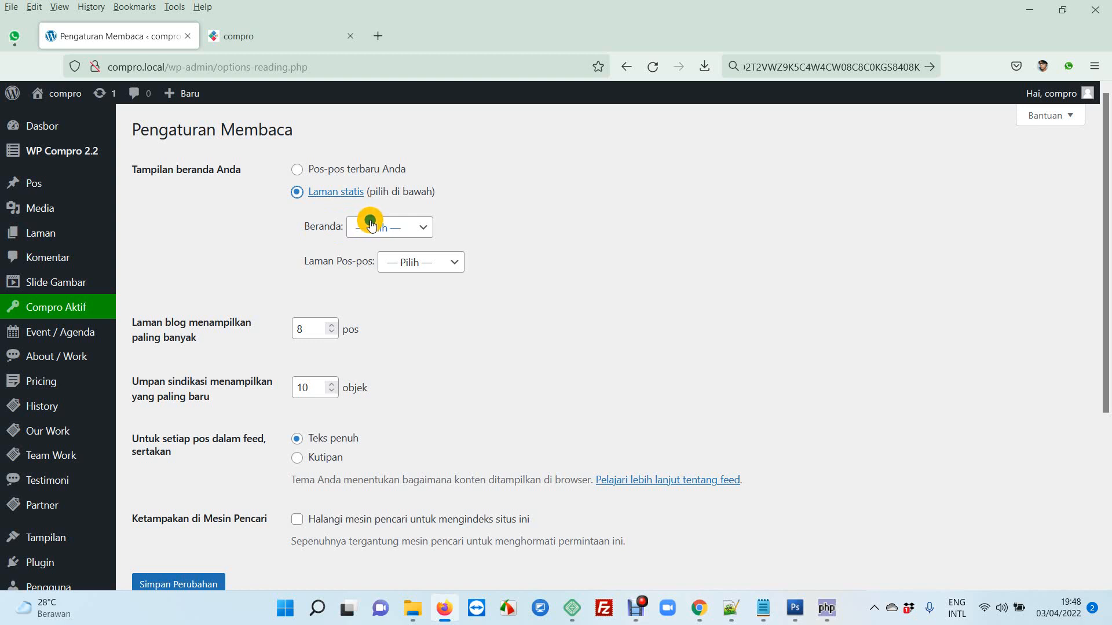
{"action": "left_click", "coordinate": [371, 226]}
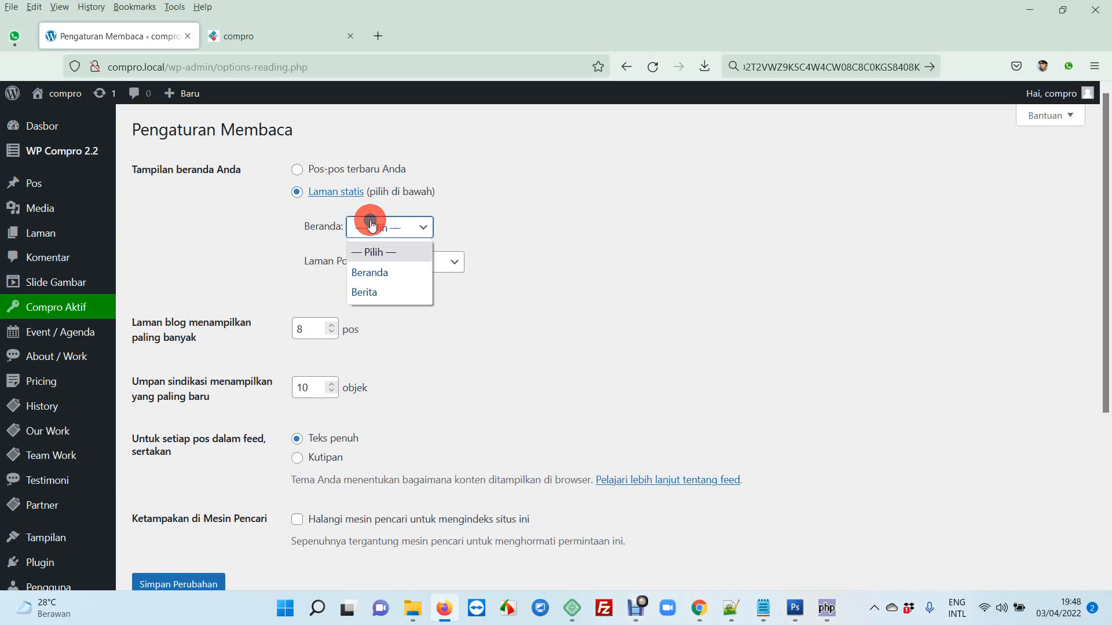
{"action": "left_click", "coordinate": [384, 276]}
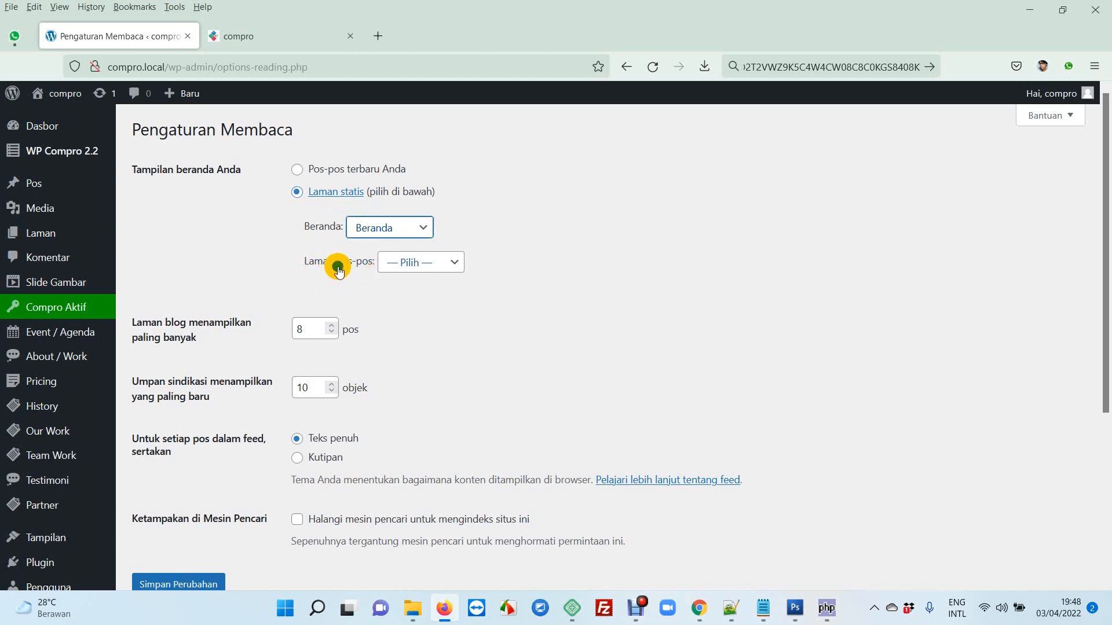
Choose Berita as the posts page (Laman Pos-pos) and save the reading settings
{"action": "left_click", "coordinate": [400, 261]}
{"action": "left_click", "coordinate": [413, 328]}
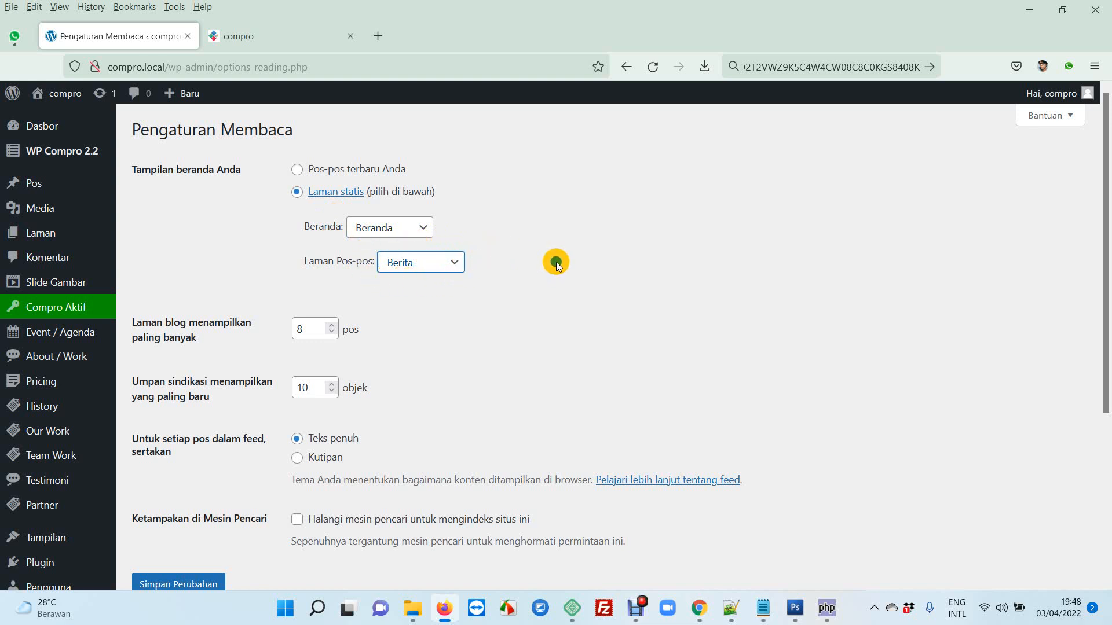
{"action": "scroll", "coordinate": [463, 237], "scroll_direction": "down", "scroll_amount": 2}
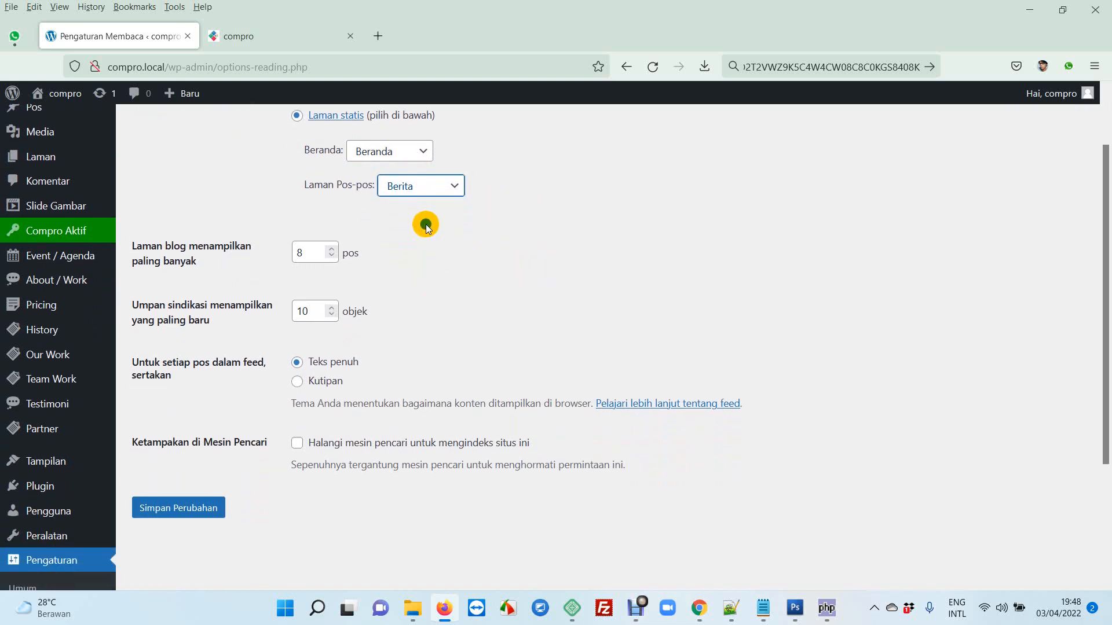
{"action": "left_click", "coordinate": [175, 514]}
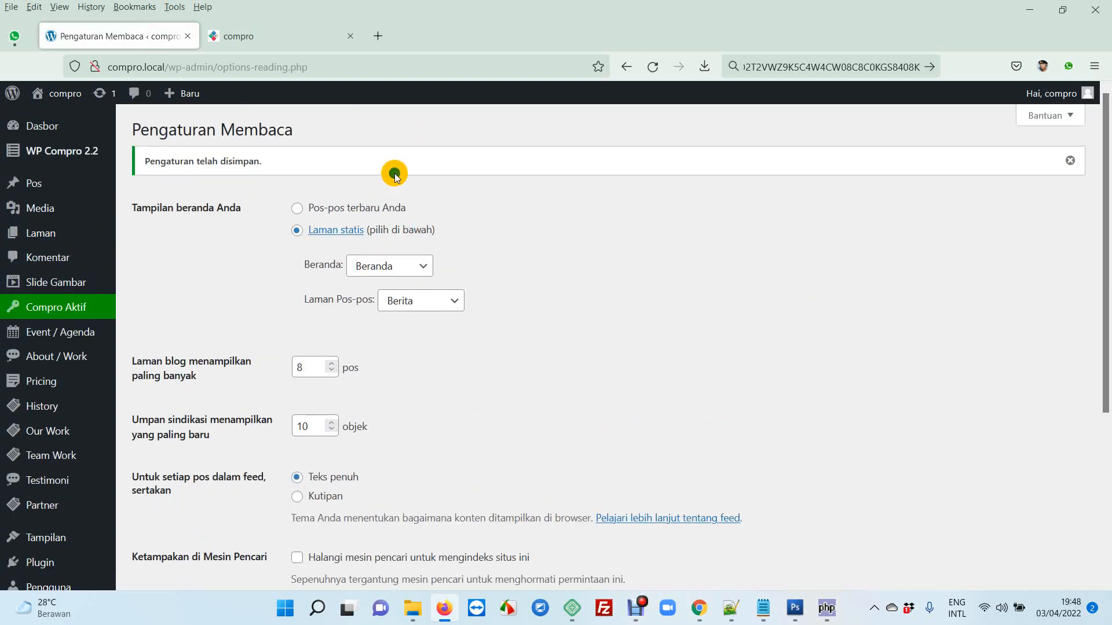
Reload the compro site's front page in its own browser tab and examine the homepage sections from the slide area to the footer
{"action": "left_click", "coordinate": [246, 36]}
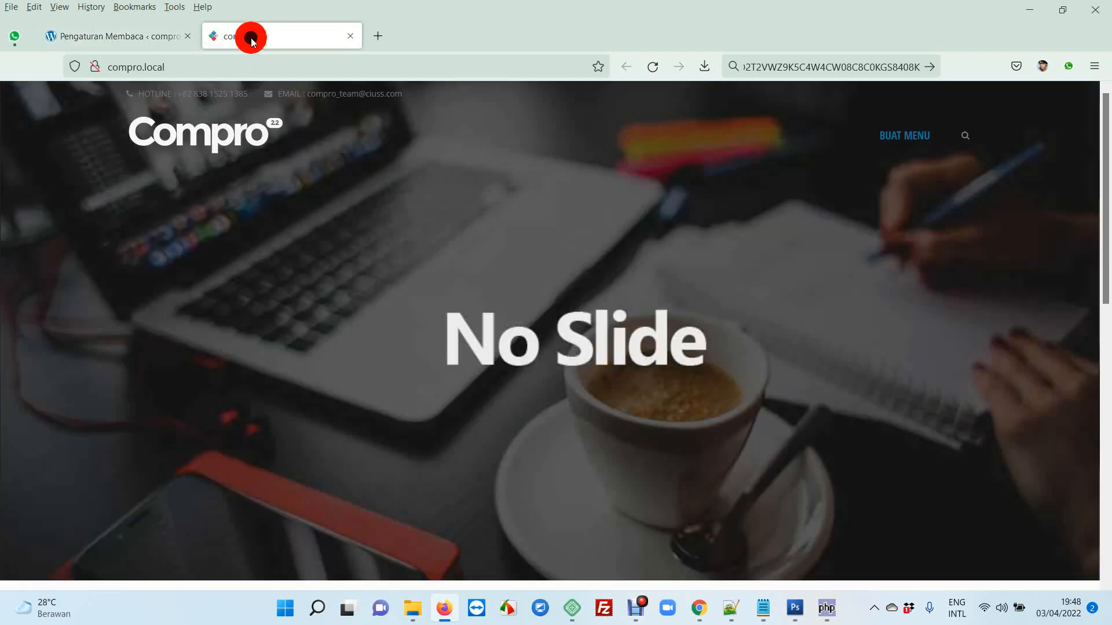
{"action": "left_click", "coordinate": [652, 66]}
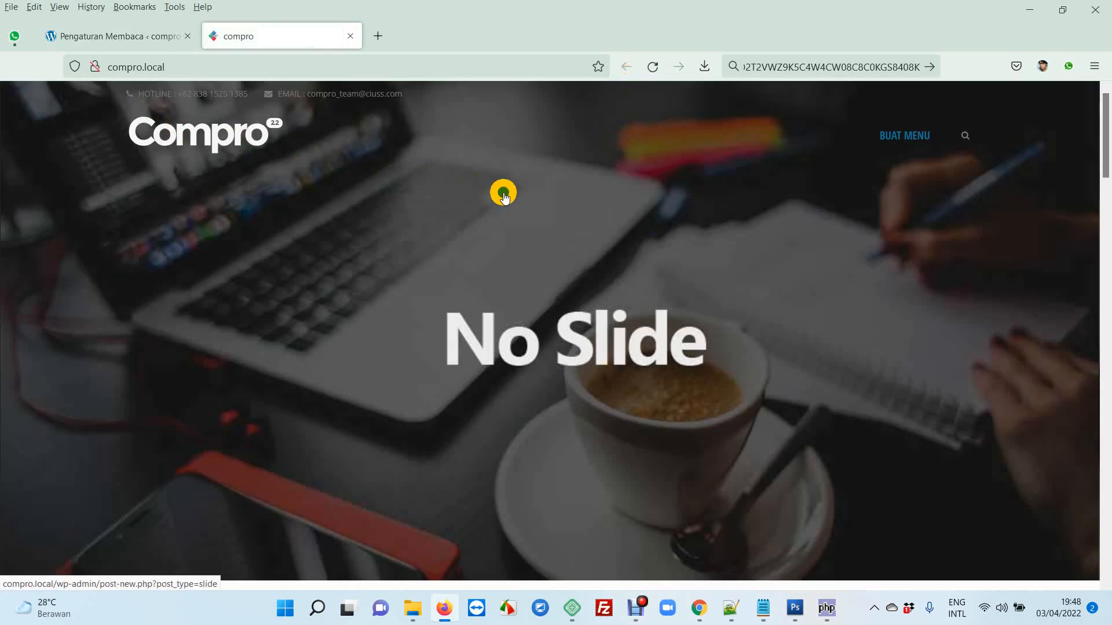
{"action": "scroll", "coordinate": [504, 191], "scroll_direction": "down", "scroll_amount": 5}
{"action": "scroll", "coordinate": [414, 373], "scroll_direction": "down", "scroll_amount": 8}
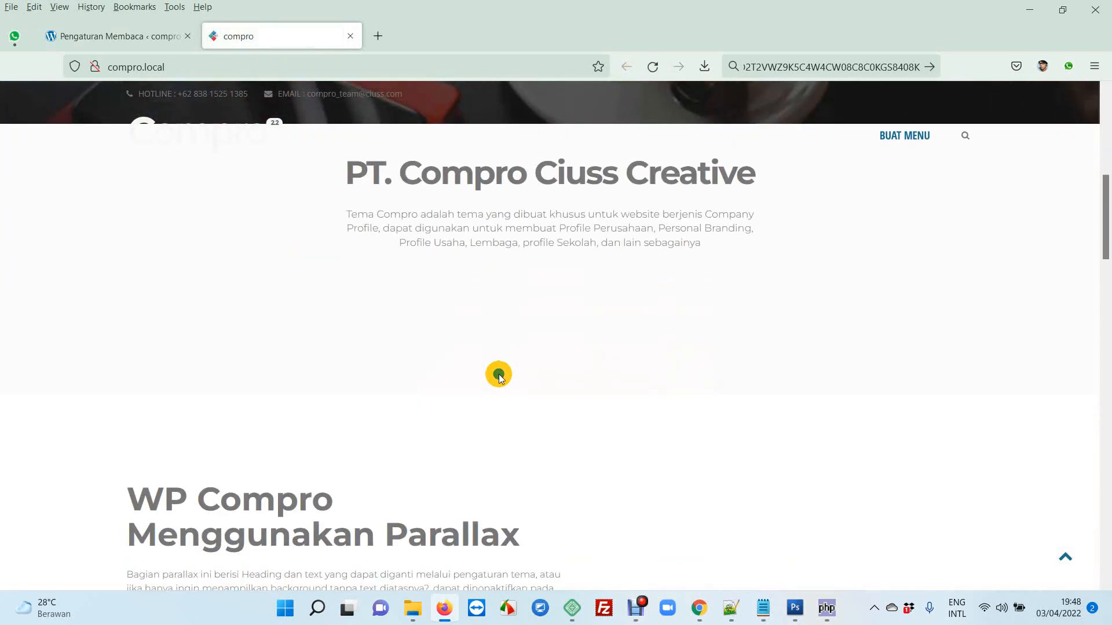
{"action": "scroll", "coordinate": [582, 242], "scroll_direction": "down", "scroll_amount": 10}
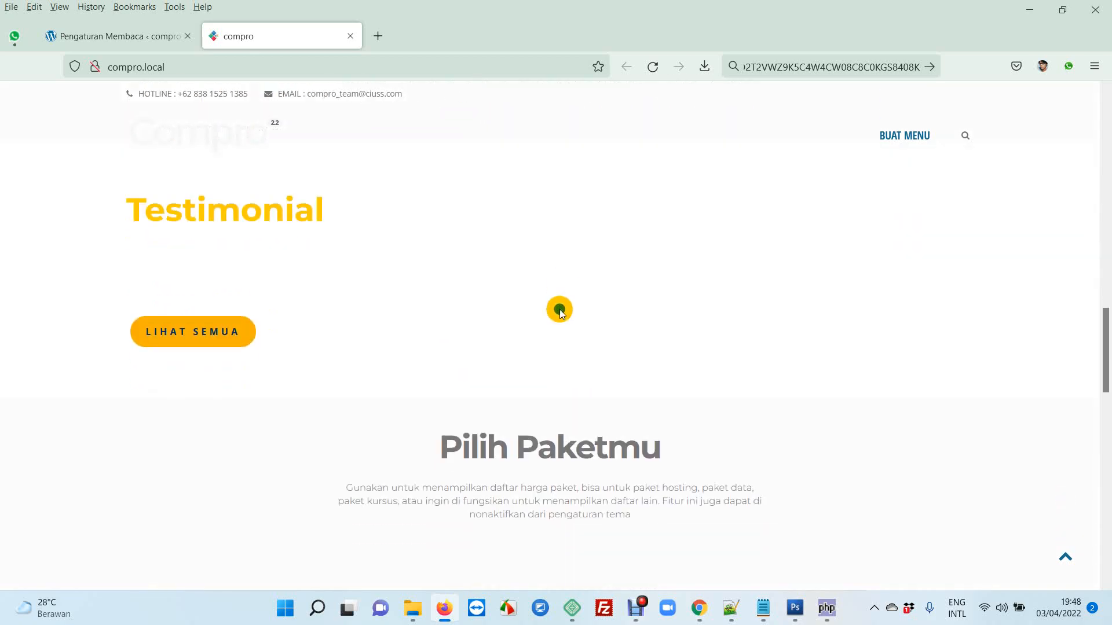
{"action": "scroll", "coordinate": [593, 307], "scroll_direction": "down", "scroll_amount": 5}
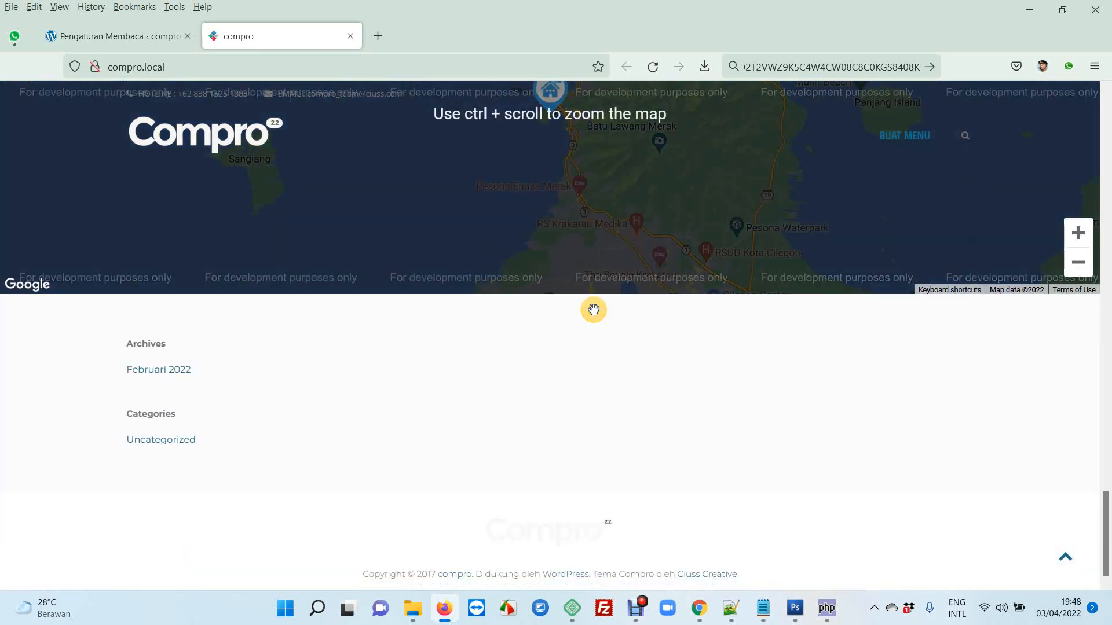
{"action": "scroll", "coordinate": [576, 338], "scroll_direction": "up", "scroll_amount": 10}
{"action": "scroll", "coordinate": [585, 320], "scroll_direction": "up", "scroll_amount": 12}
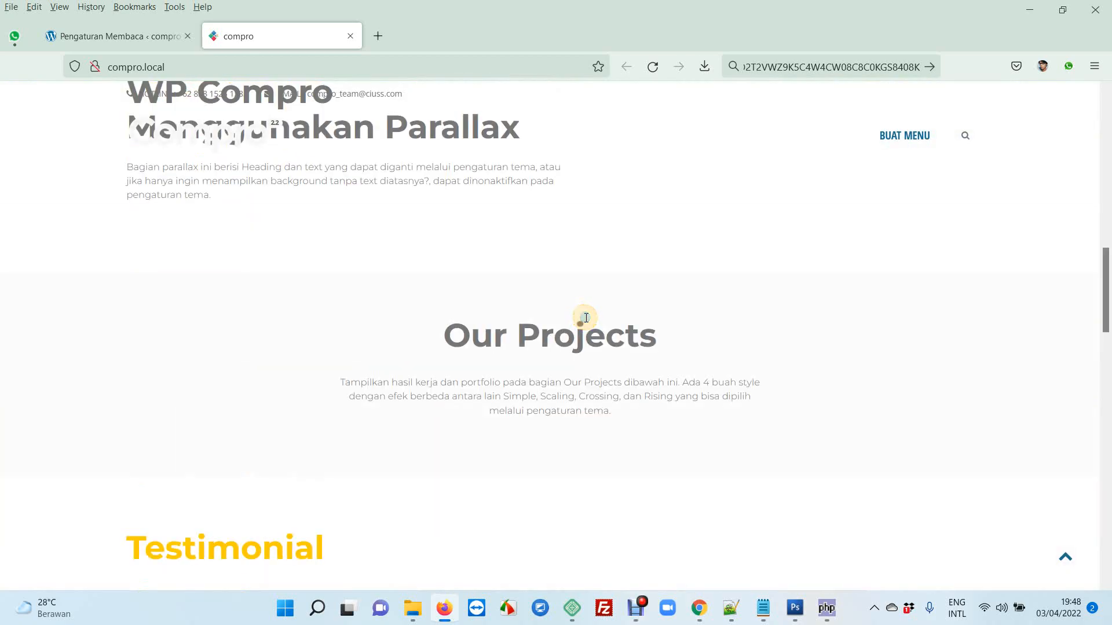